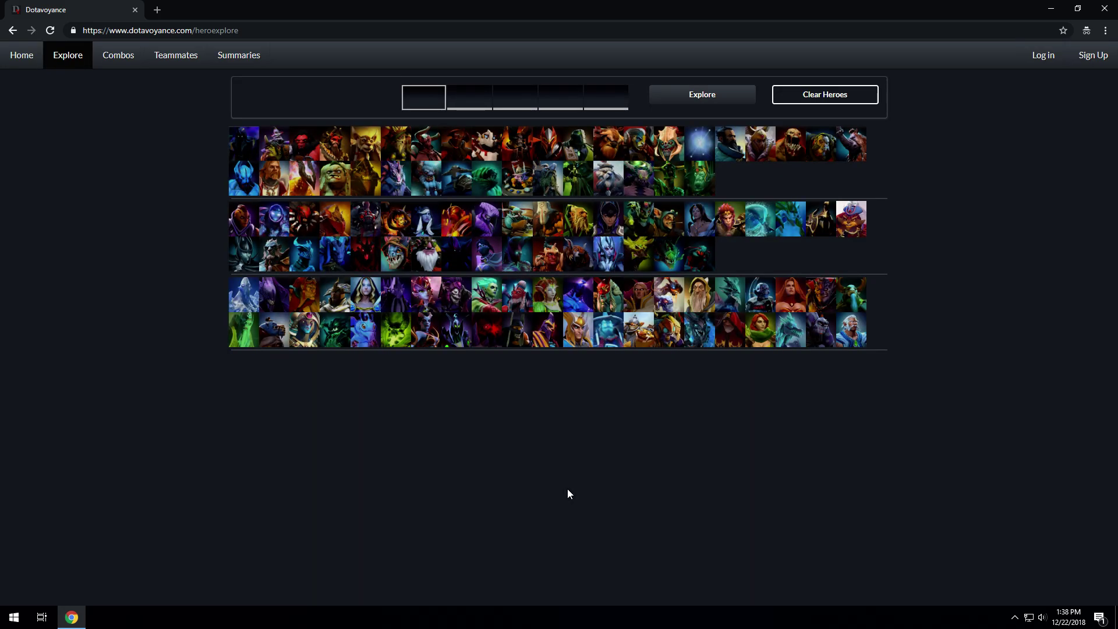
Fill the first four team slots with Juggernaut, Lone Druid, Luna and Medusa
{"action": "left_click", "coordinate": [548, 220]}
{"action": "left_click", "coordinate": [578, 221]}
{"action": "left_click", "coordinate": [607, 223]}
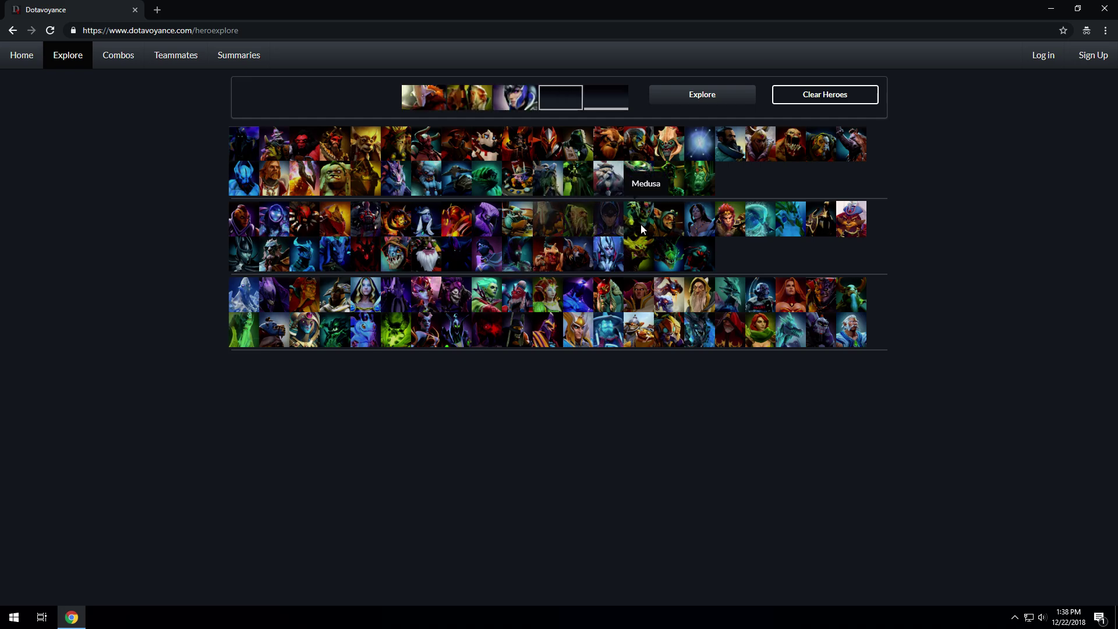
{"action": "left_click", "coordinate": [641, 225]}
Remove Medusa, Luna and Lone Druid from the team and explore the statistics for Juggernaut alone
{"action": "left_click", "coordinate": [560, 98]}
{"action": "left_click", "coordinate": [515, 99]}
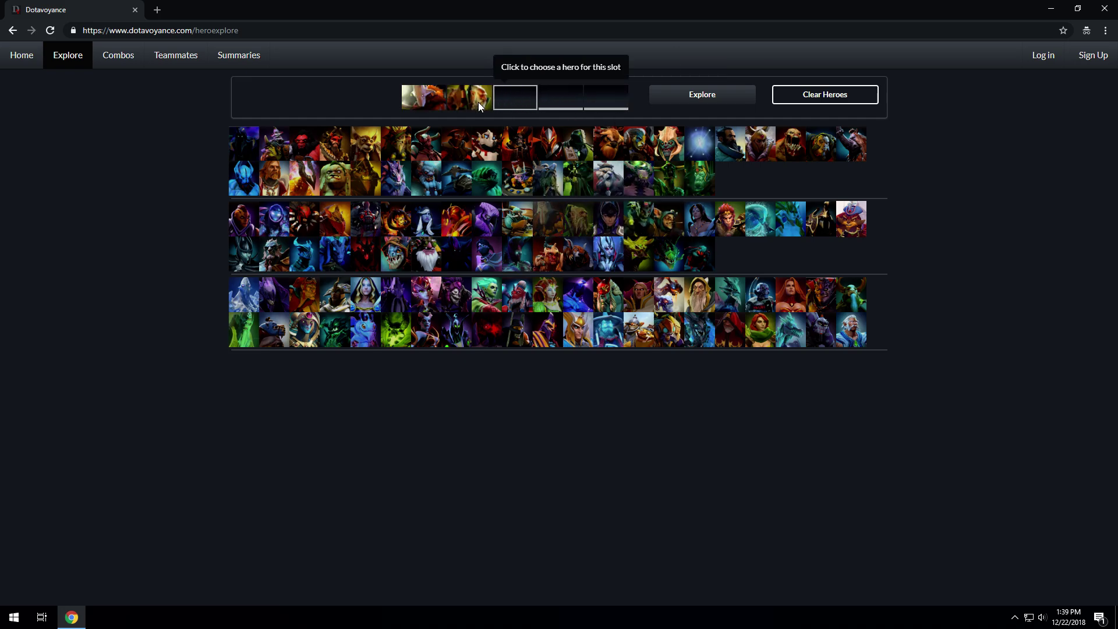
{"action": "left_click", "coordinate": [477, 102]}
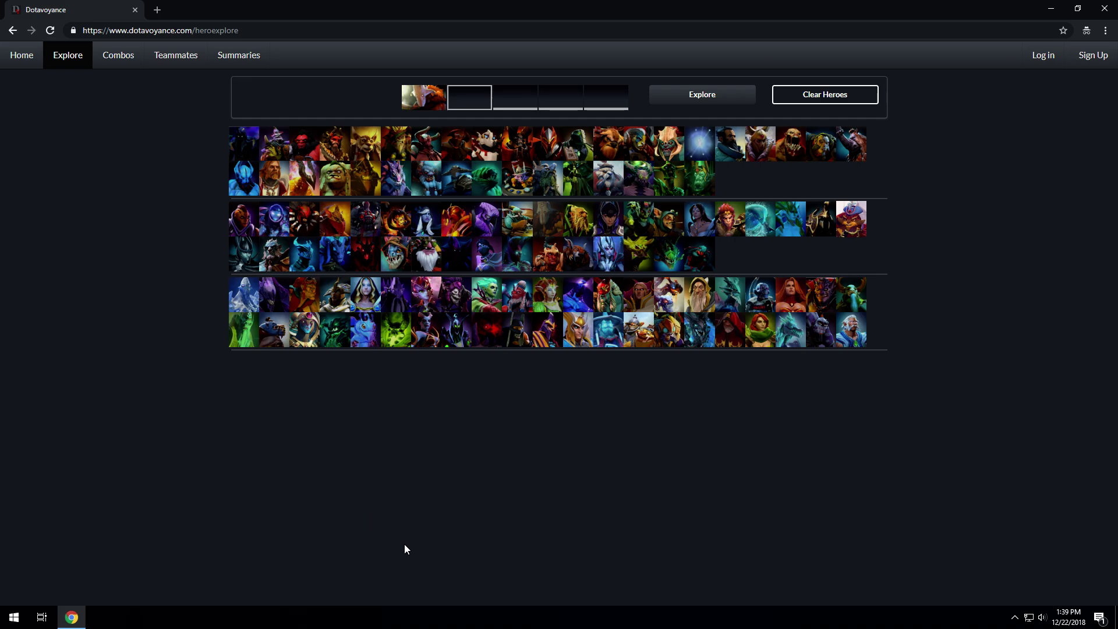
{"action": "left_click", "coordinate": [687, 100]}
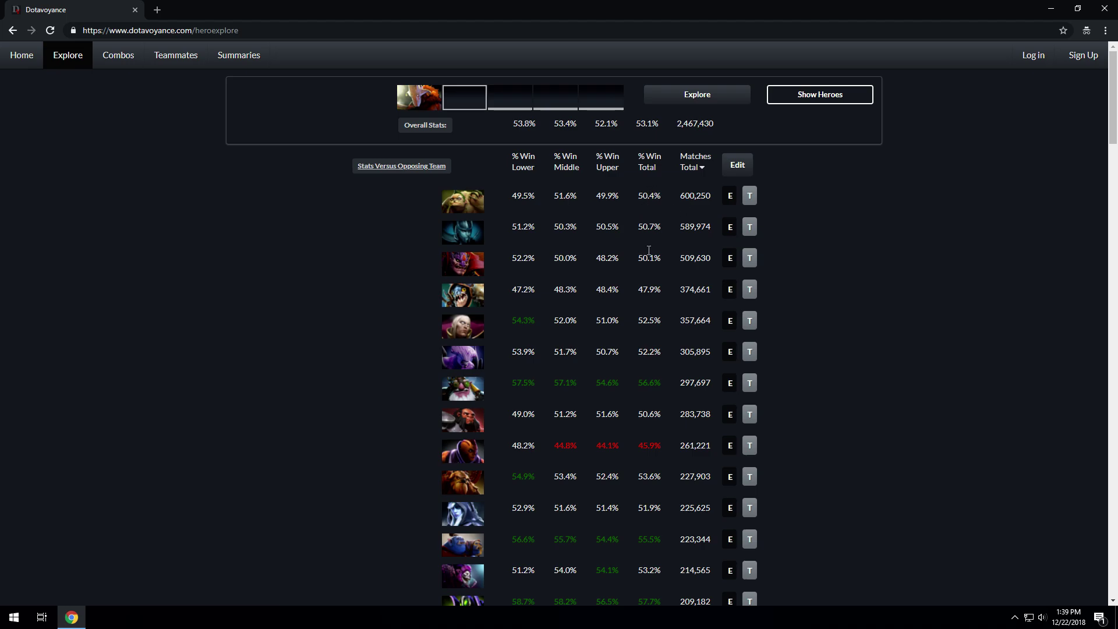
Sort Juggernaut's opponents by total matches ascending, and by total win percentage in descending and ascending order
{"action": "left_click", "coordinate": [699, 167]}
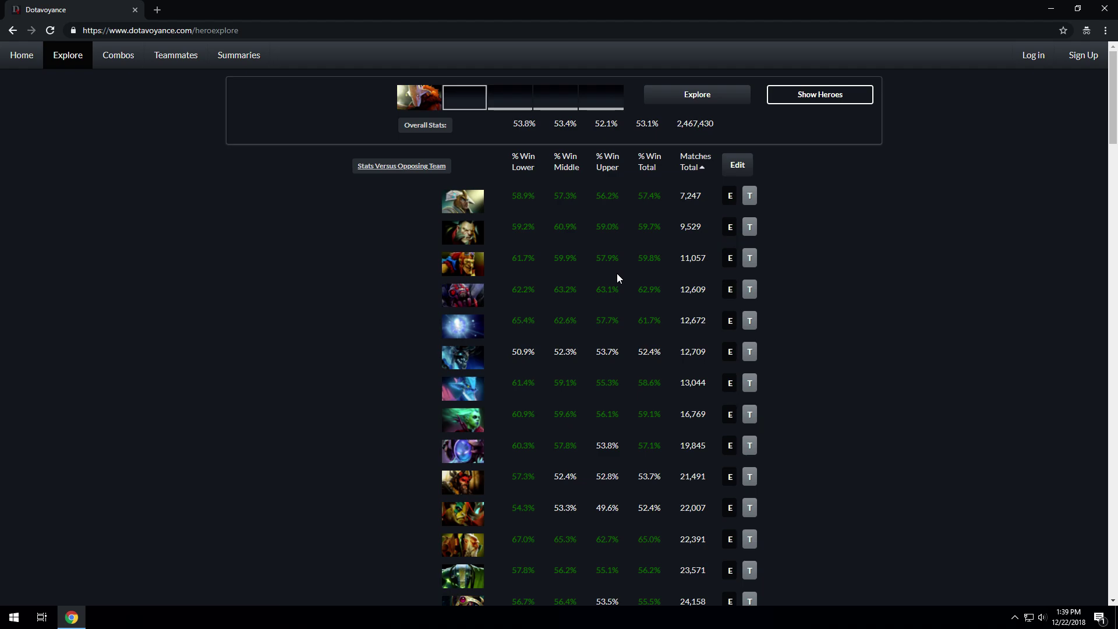
{"action": "left_click", "coordinate": [648, 166]}
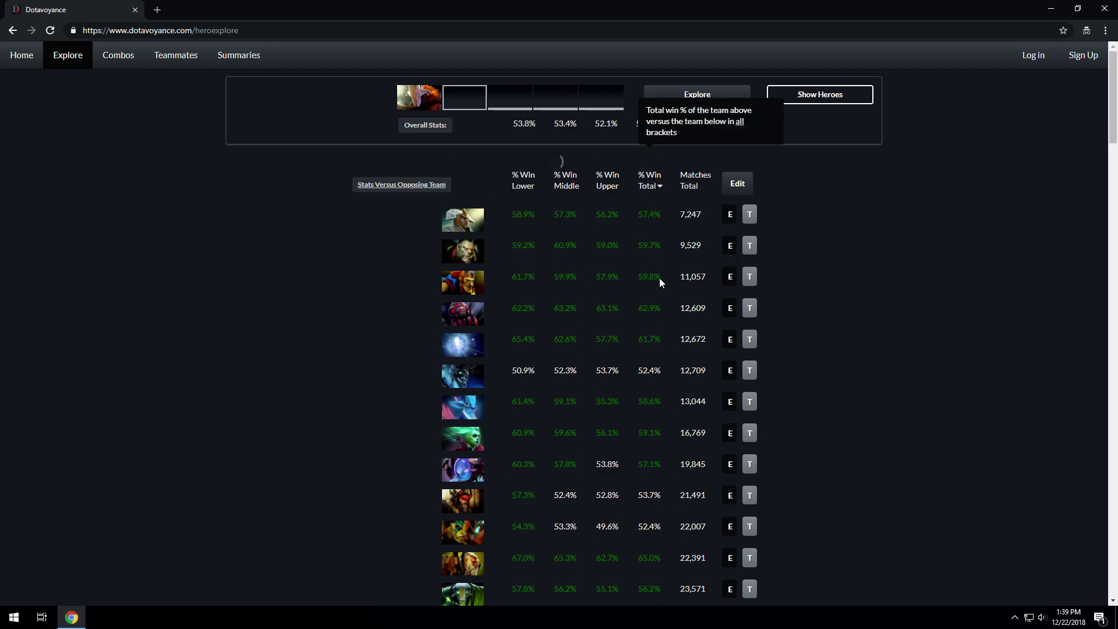
{"action": "left_click", "coordinate": [650, 162]}
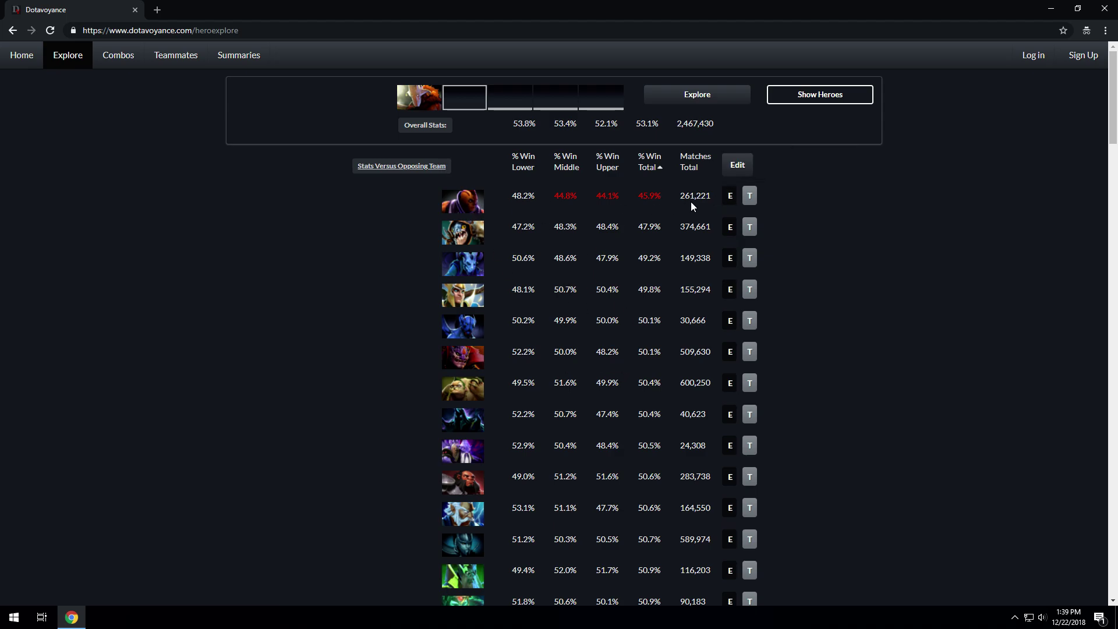
Explore Anti-Mage from Juggernaut's opponent list and sort its matchups by total win percentage and by total matches, ending with fewest matches first
{"action": "left_click", "coordinate": [731, 195]}
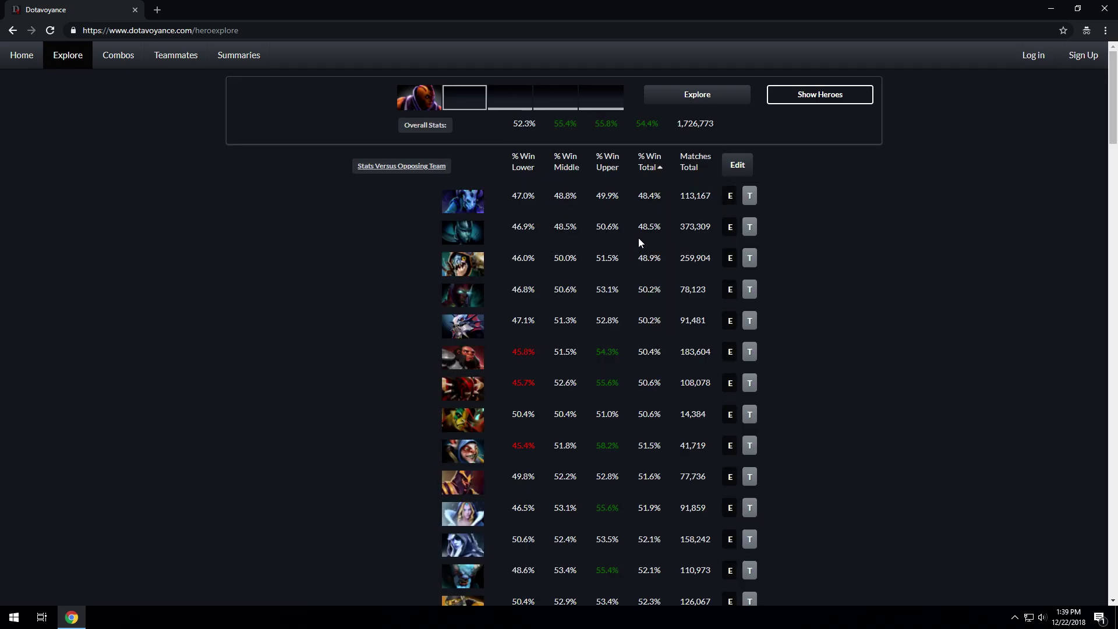
{"action": "left_click", "coordinate": [649, 166]}
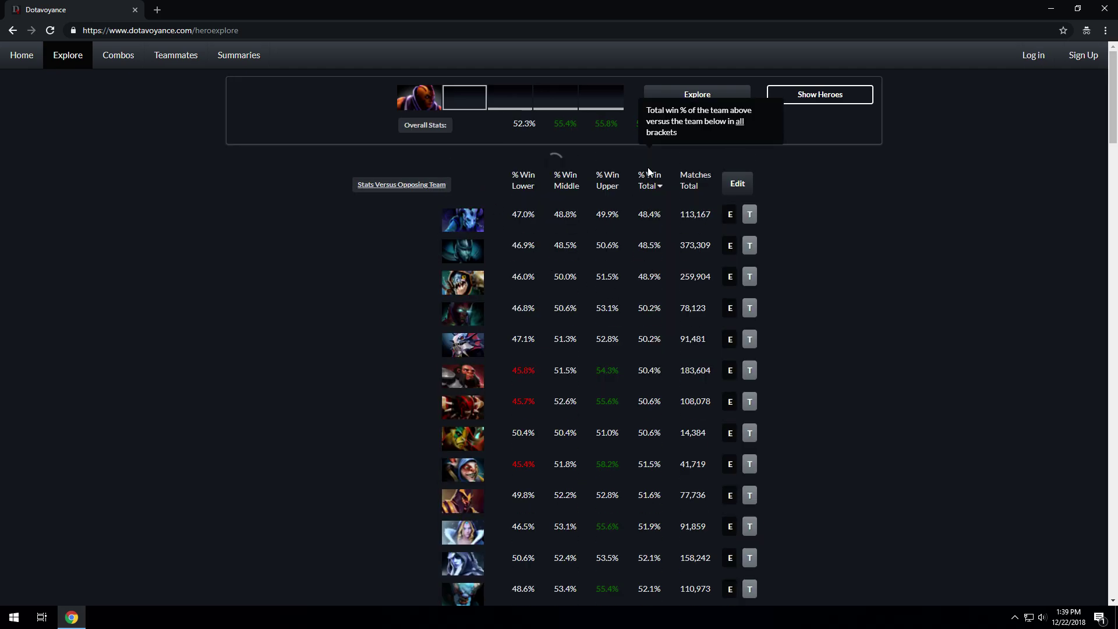
{"action": "left_click", "coordinate": [688, 175]}
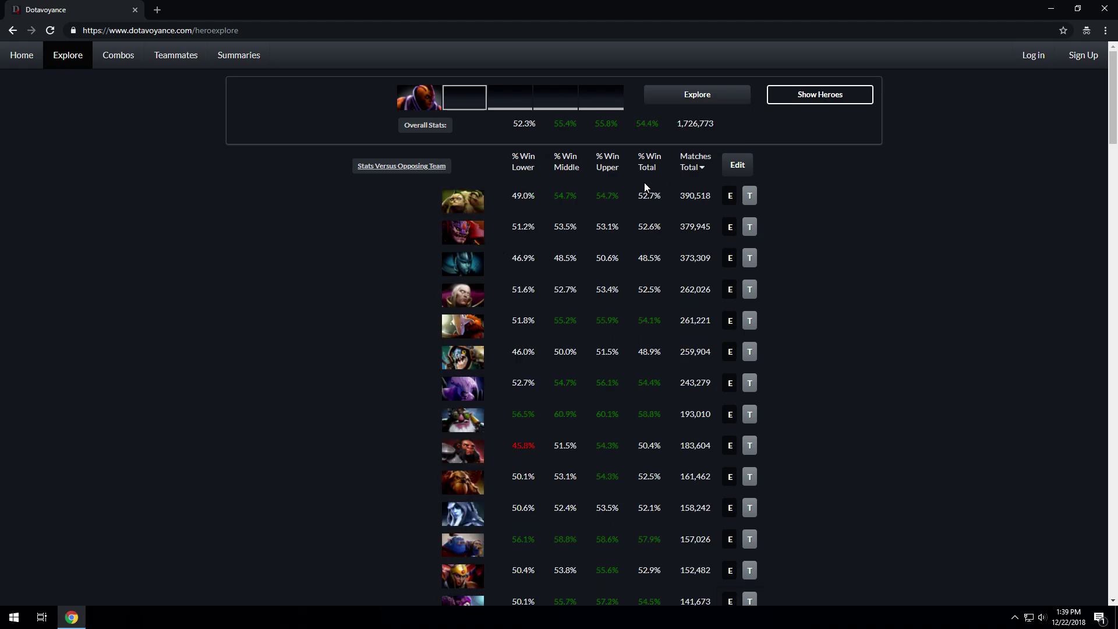
{"action": "left_click", "coordinate": [689, 169]}
{"action": "left_click", "coordinate": [694, 168]}
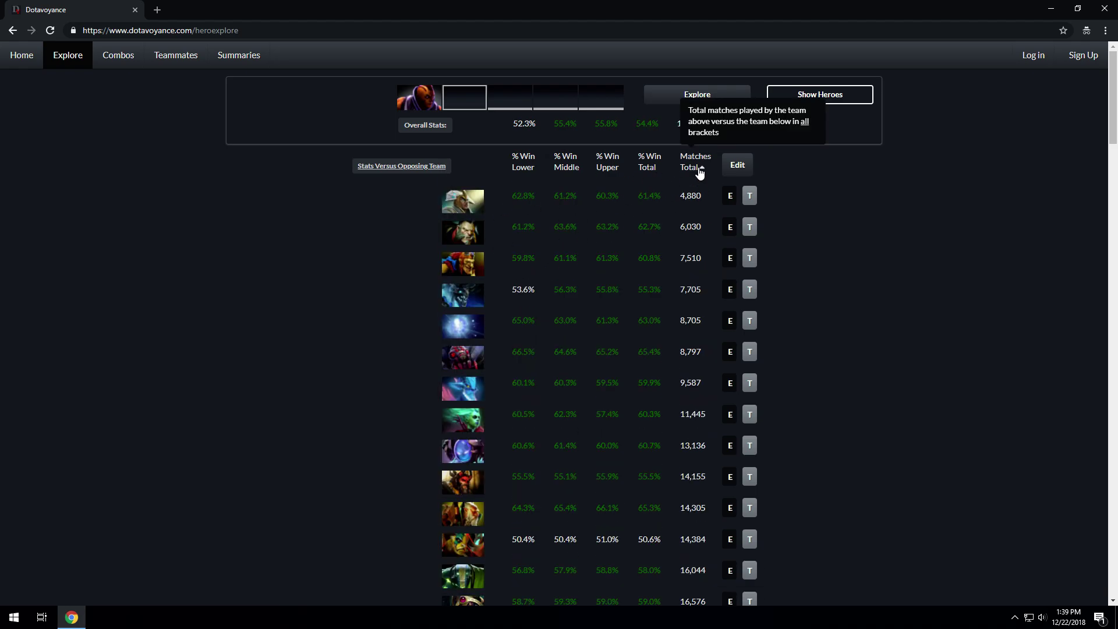
Reopen the hero selection, add Silencer beside Anti-Mage, and explore the pair's statistics
{"action": "left_click", "coordinate": [814, 102]}
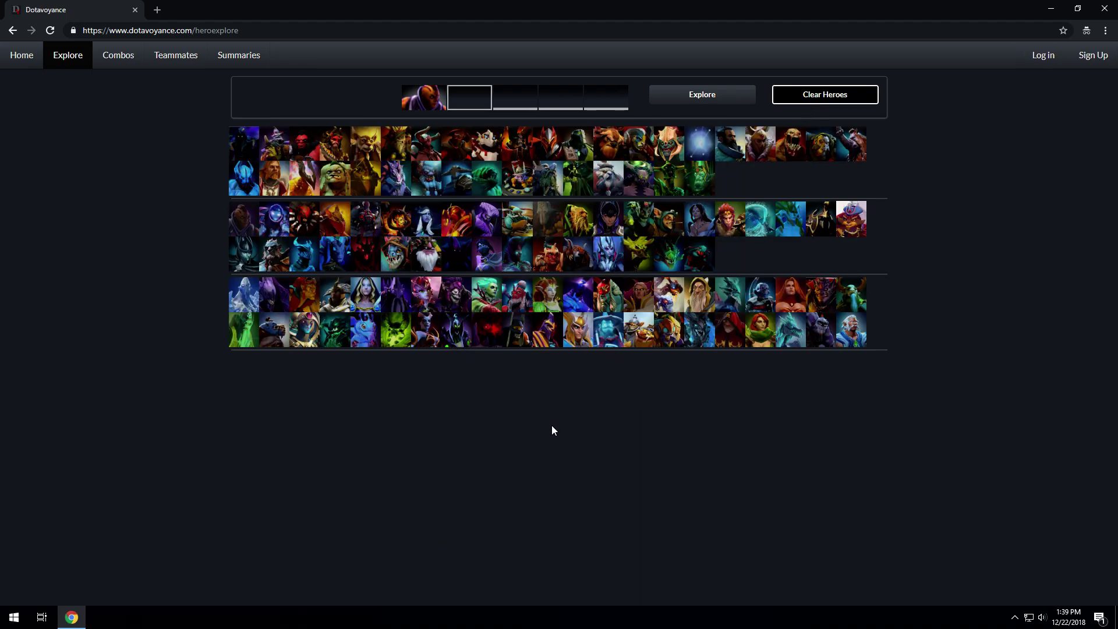
{"action": "left_click", "coordinate": [540, 341]}
{"action": "left_click", "coordinate": [678, 98]}
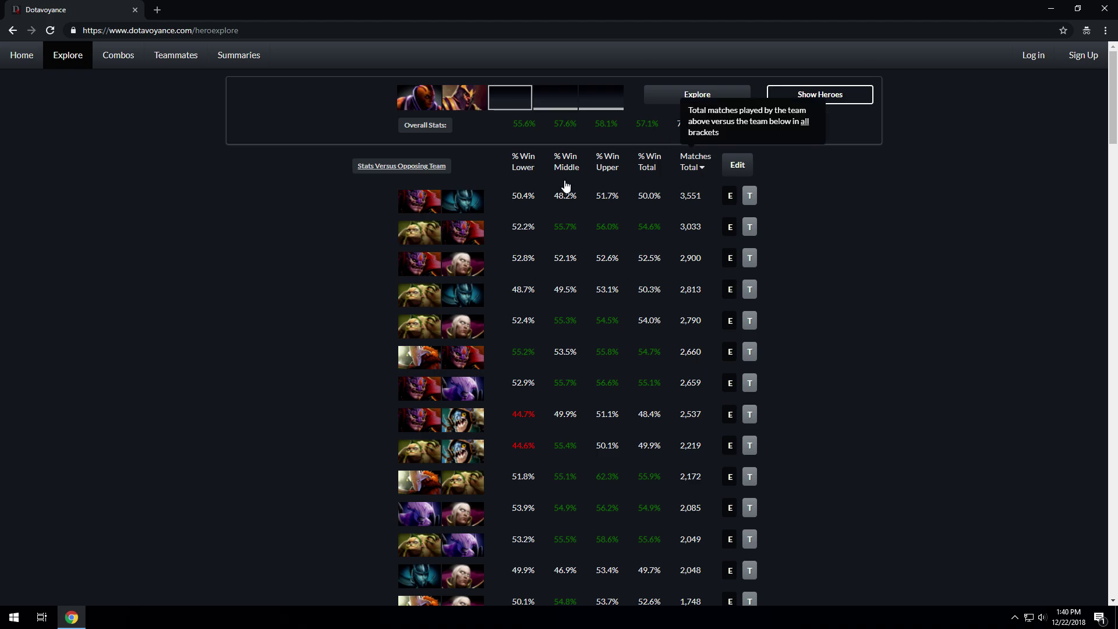
Sort the opposing pairs by total matches ascending, and by total win percentage highest first and lowest first
{"action": "left_click", "coordinate": [694, 166]}
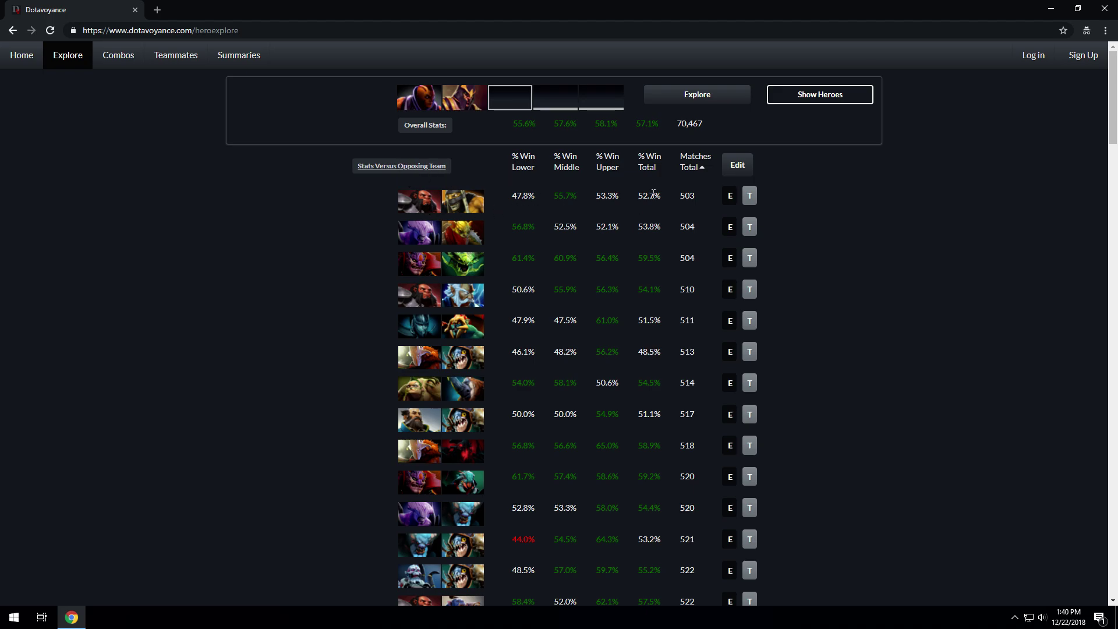
{"action": "left_click", "coordinate": [648, 162]}
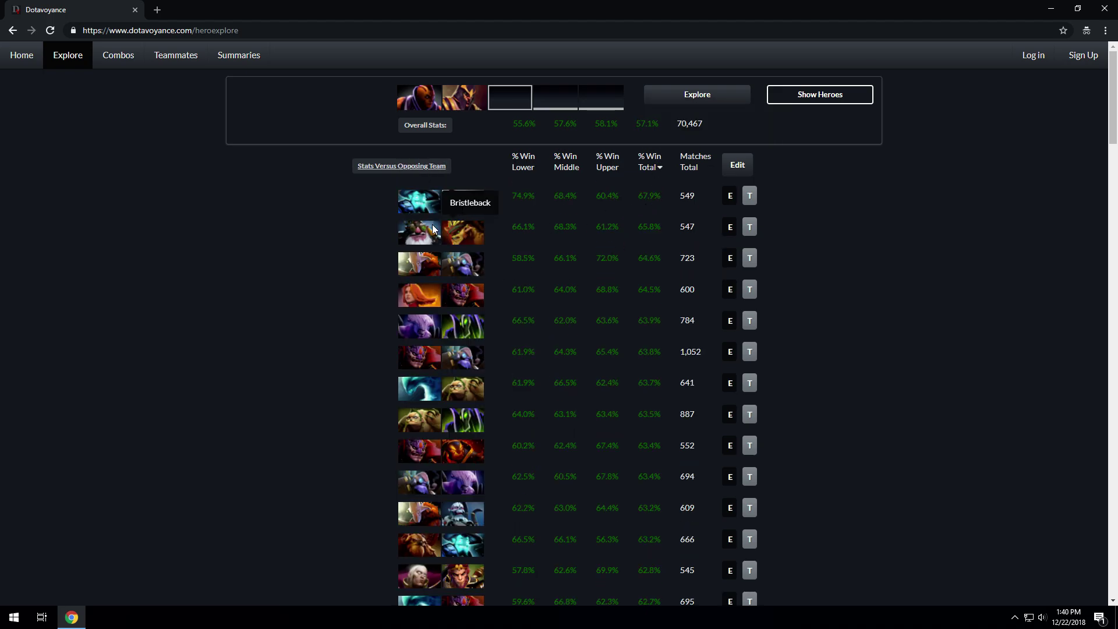
{"action": "left_click", "coordinate": [648, 165]}
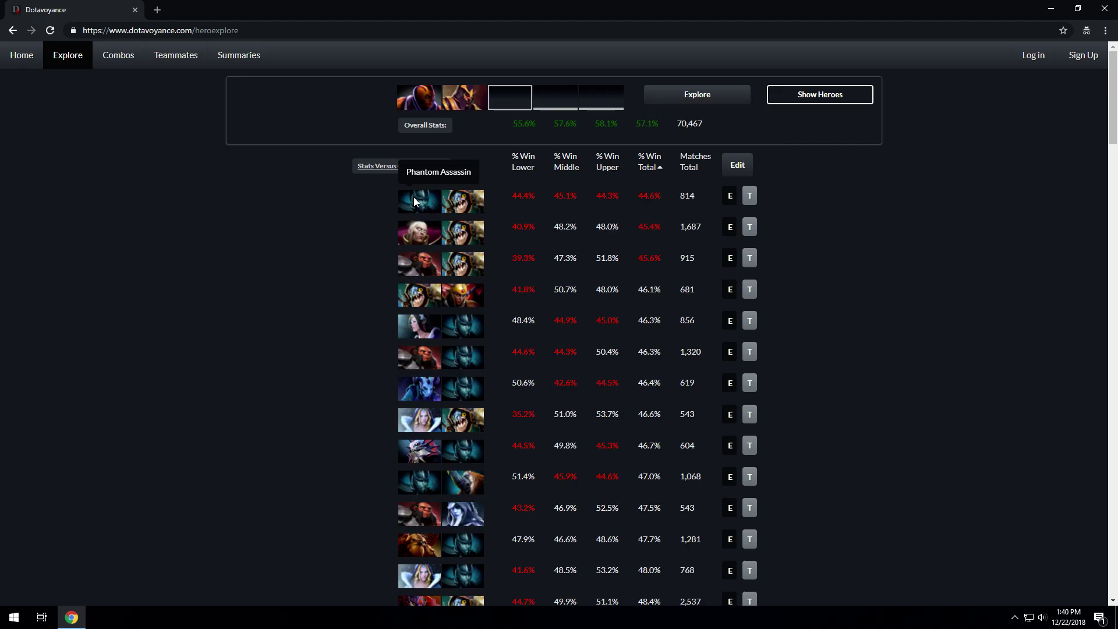
Explore the Phantom Assassin and Slark pair and sort its matchups by total matches and total win percentage, each descending and ascending
{"action": "left_click", "coordinate": [729, 196]}
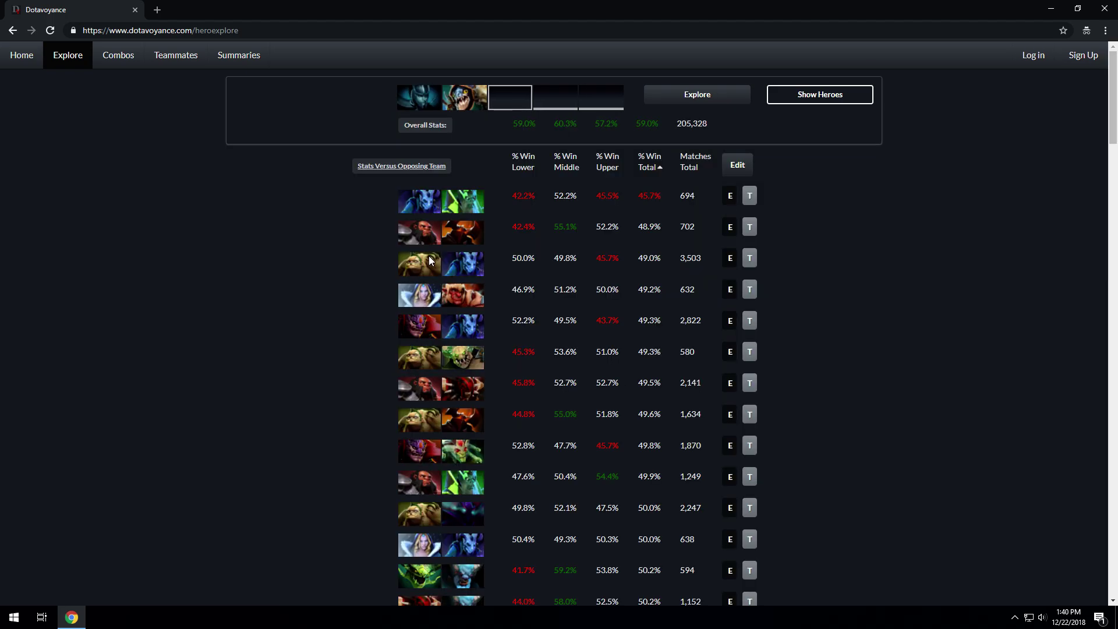
{"action": "left_click", "coordinate": [690, 167]}
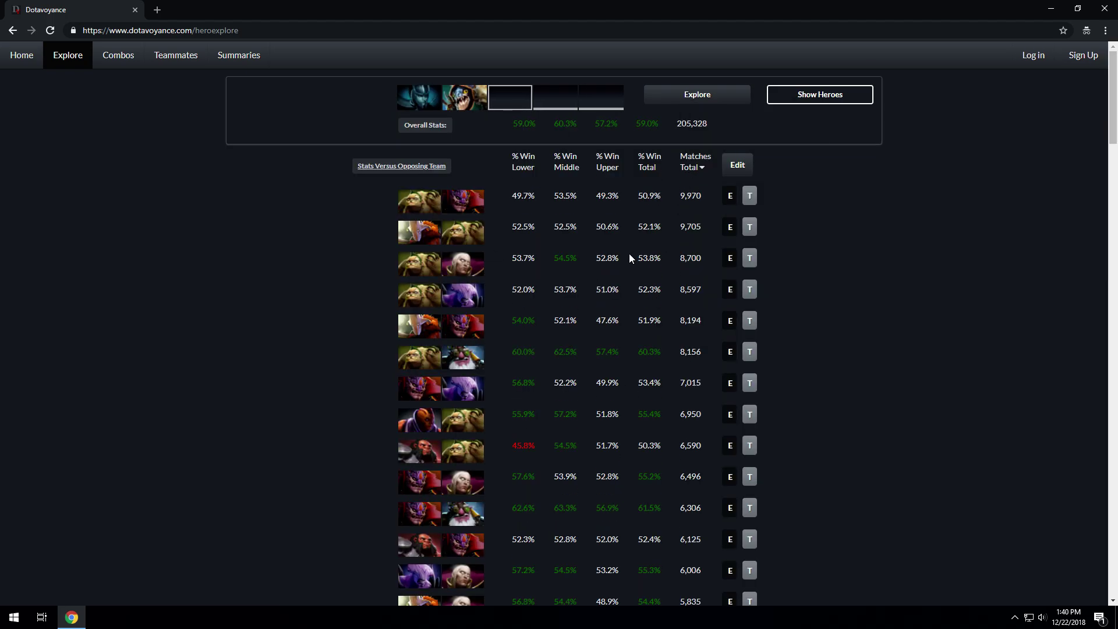
{"action": "left_click", "coordinate": [679, 168]}
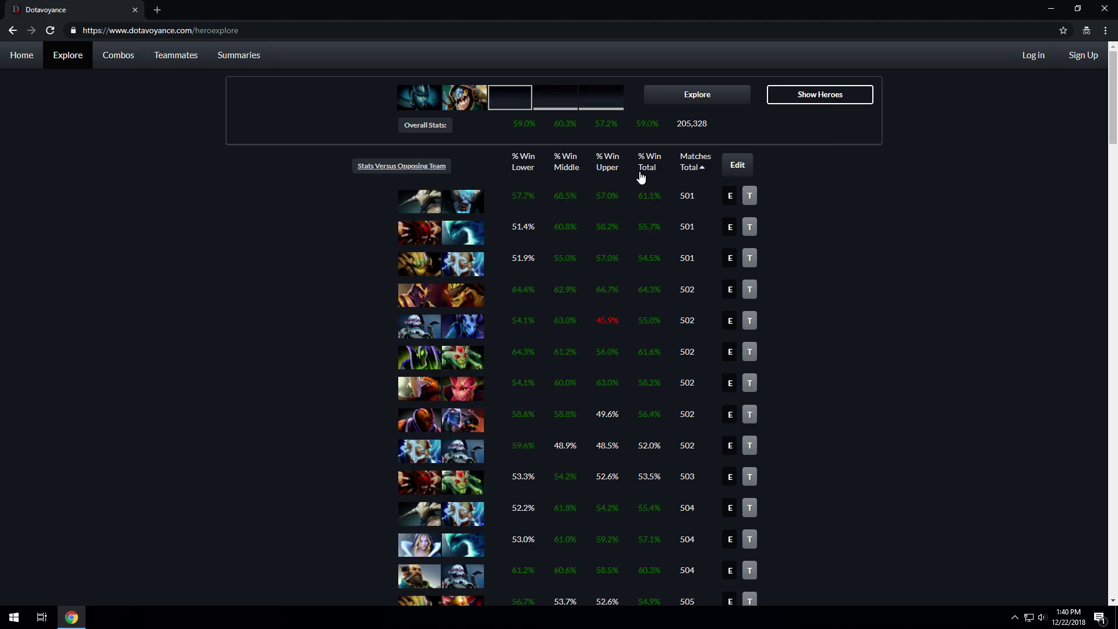
{"action": "left_click", "coordinate": [640, 180]}
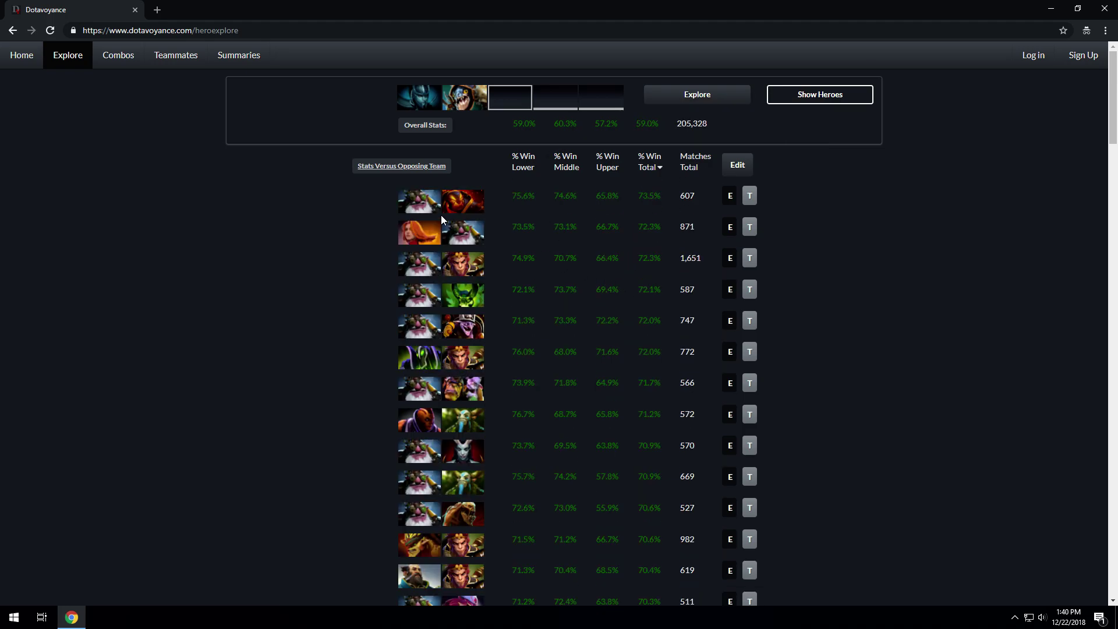
{"action": "left_click", "coordinate": [649, 163]}
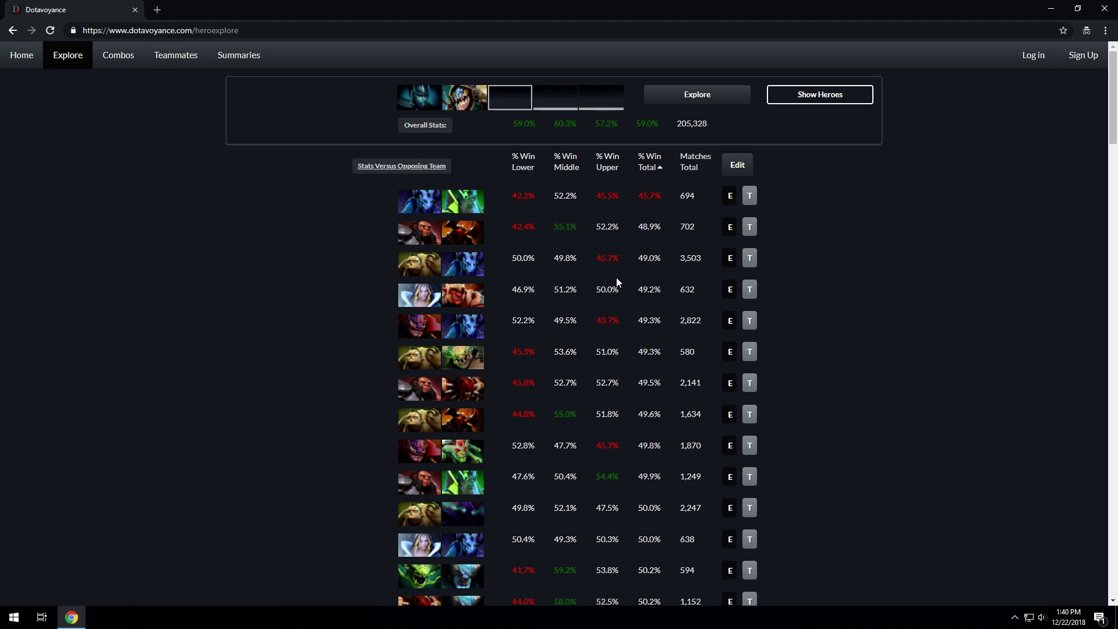
Edit the table columns to include Matches Lower, Matches Middle and Matches Upper, and save the layout
{"action": "left_click", "coordinate": [737, 165]}
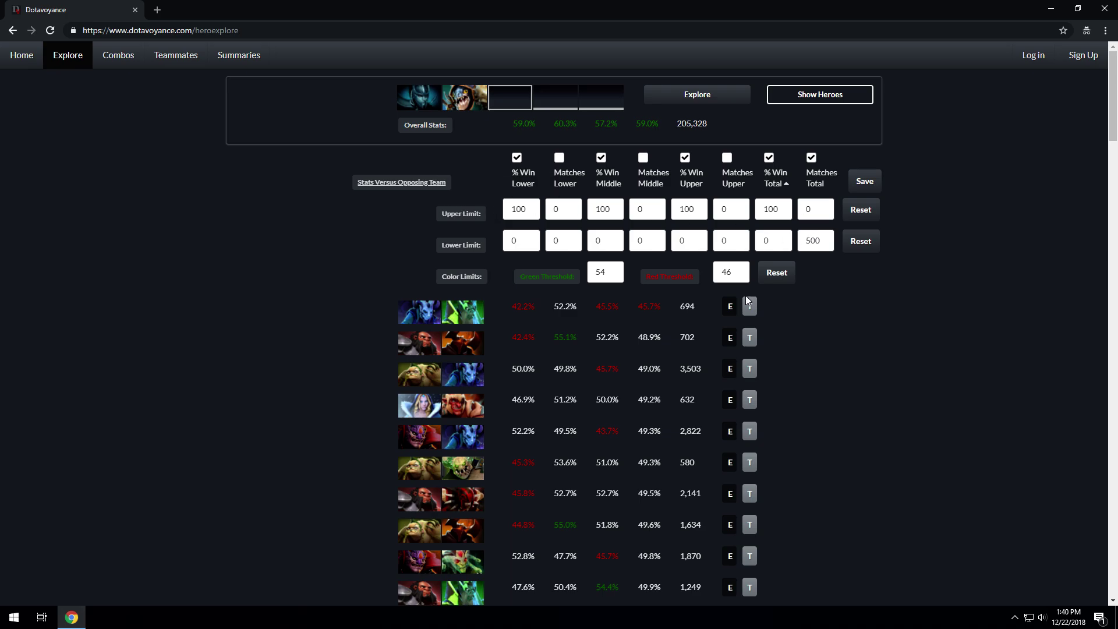
{"action": "left_click", "coordinate": [645, 164]}
{"action": "left_click", "coordinate": [722, 161]}
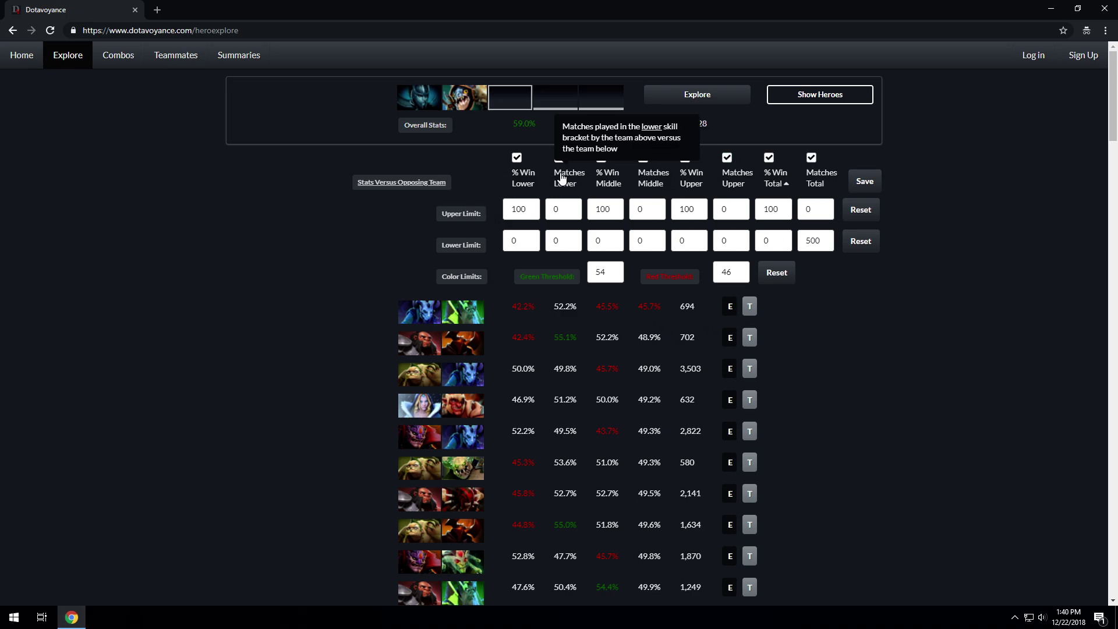
{"action": "left_click", "coordinate": [558, 173]}
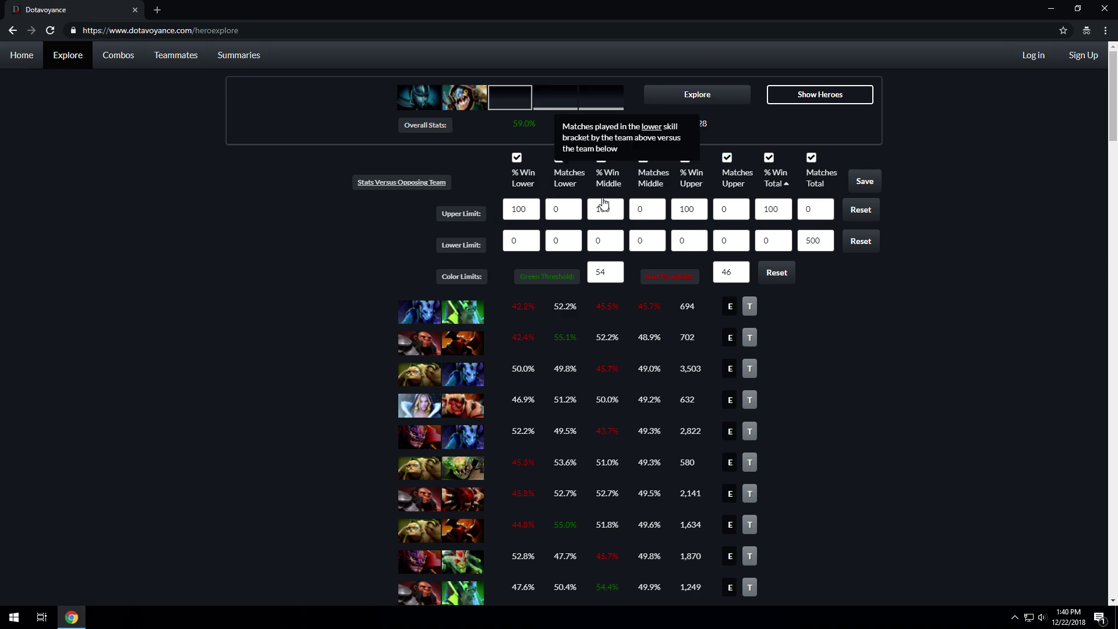
{"action": "left_click", "coordinate": [864, 181]}
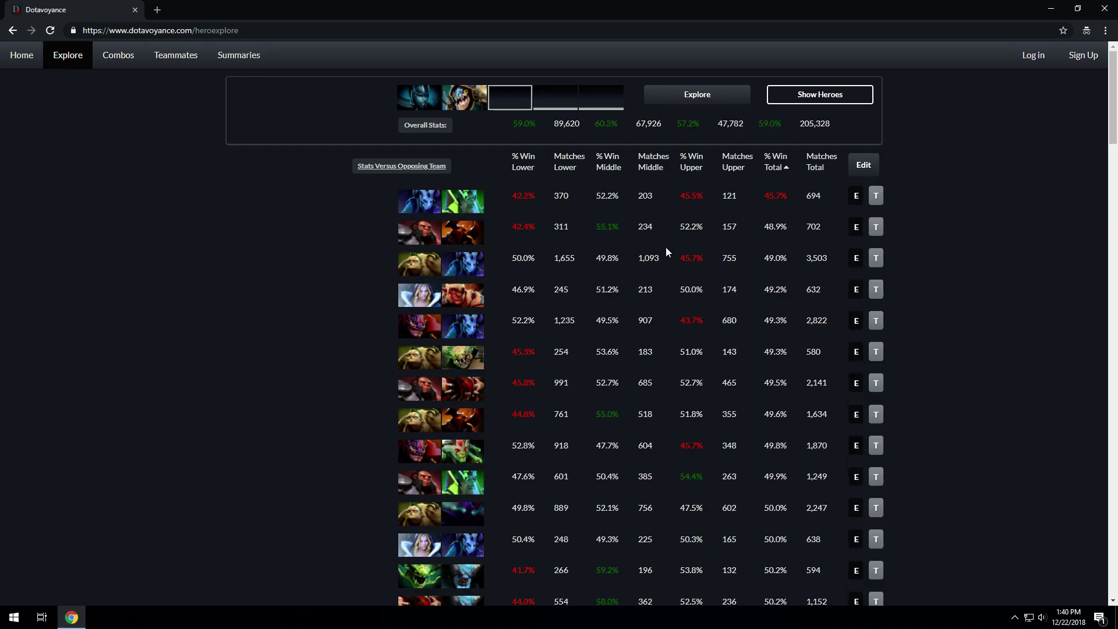
Remove the Matches Upper, Matches Middle and Matches Lower columns from the table and save the layout
{"action": "left_click", "coordinate": [864, 165]}
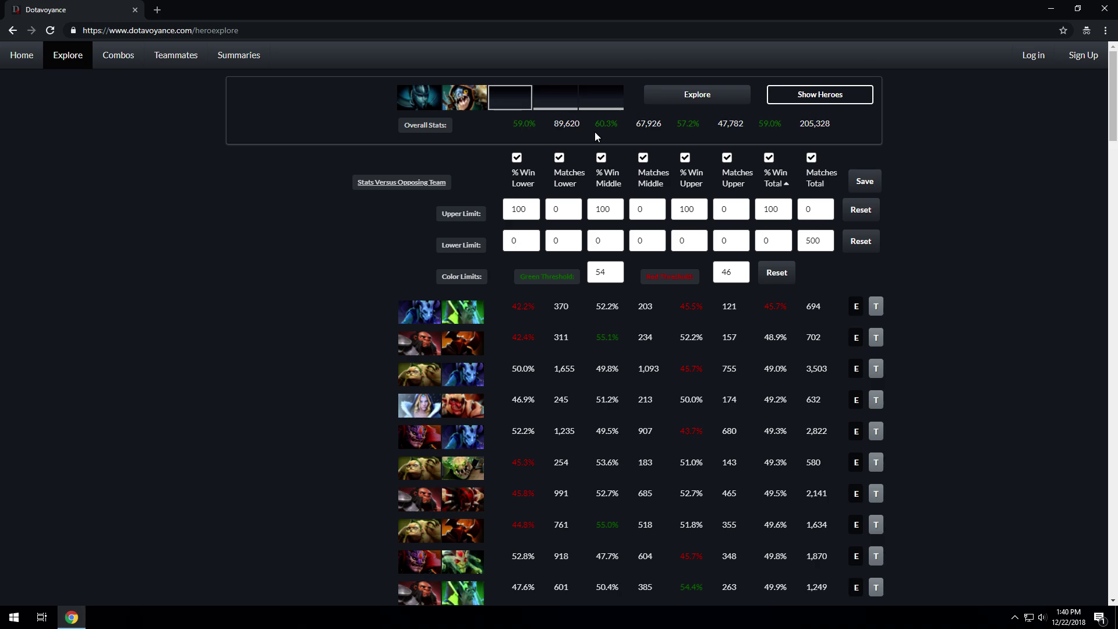
{"action": "left_click", "coordinate": [727, 157]}
{"action": "left_click", "coordinate": [642, 158]}
{"action": "left_click", "coordinate": [560, 158]}
{"action": "left_click", "coordinate": [864, 181]}
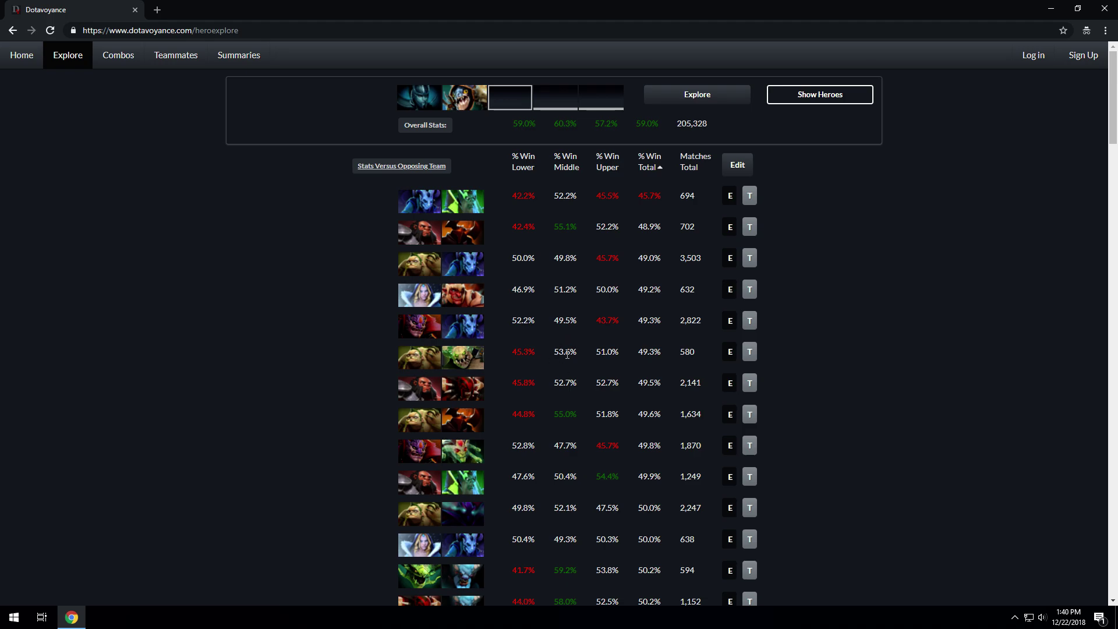
Open the next page of opposing-pair results and look through it up to its first rows
{"action": "scroll", "coordinate": [568, 353], "scroll_direction": "down", "scroll_amount": 20}
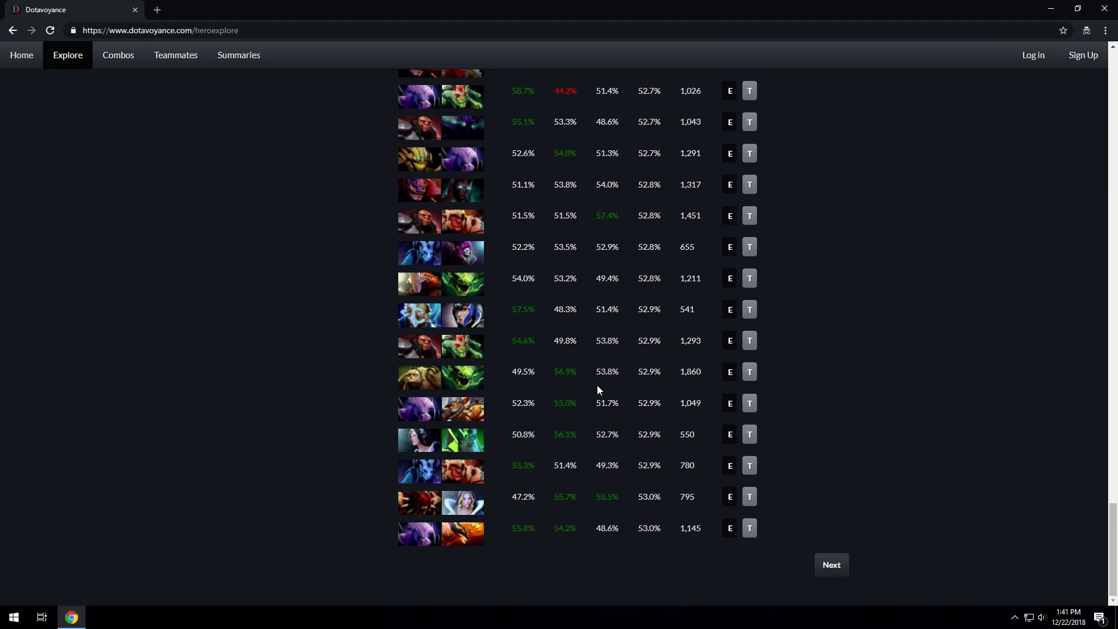
{"action": "left_click", "coordinate": [832, 562]}
{"action": "scroll", "coordinate": [601, 402], "scroll_direction": "up", "scroll_amount": 15}
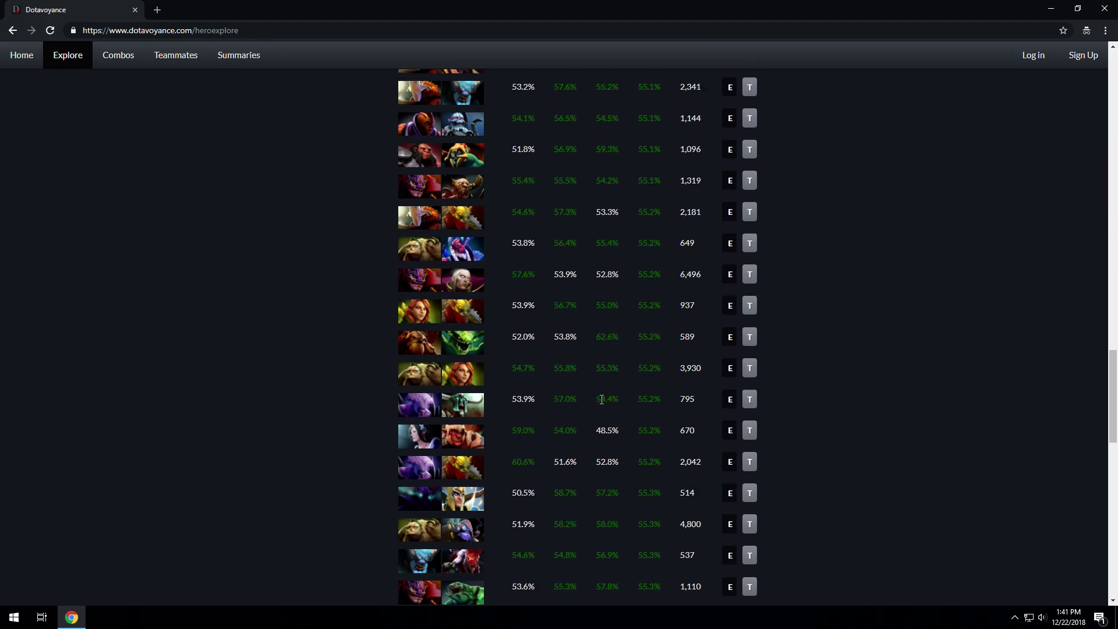
{"action": "scroll", "coordinate": [602, 400], "scroll_direction": "up", "scroll_amount": 20}
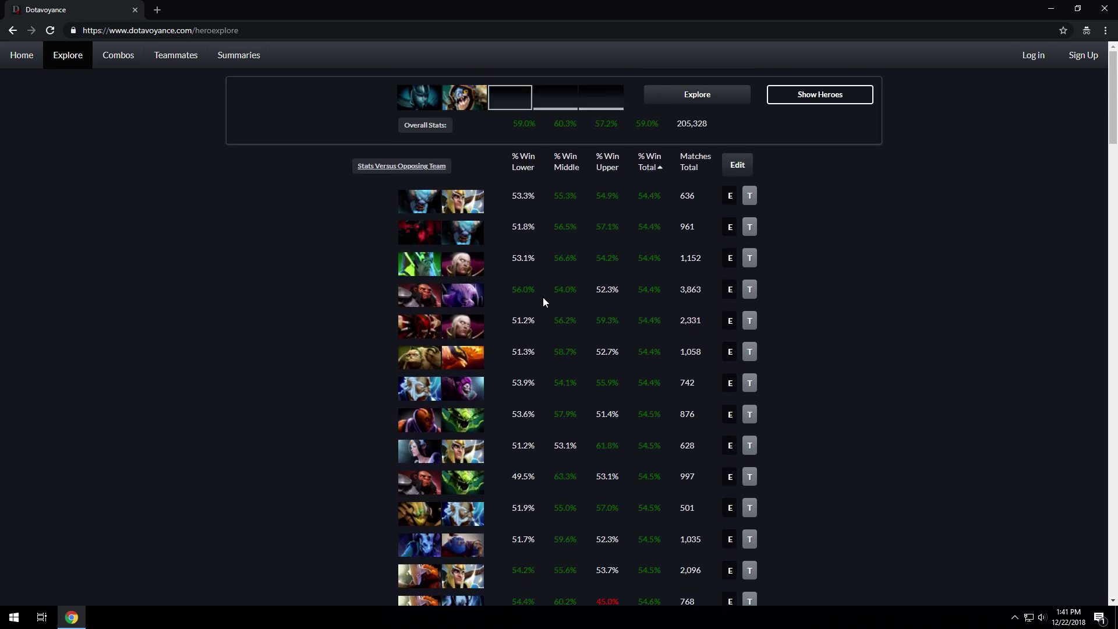
Open the Combos page and sort the single-hero list by total win percentage, highest first
{"action": "left_click", "coordinate": [125, 61]}
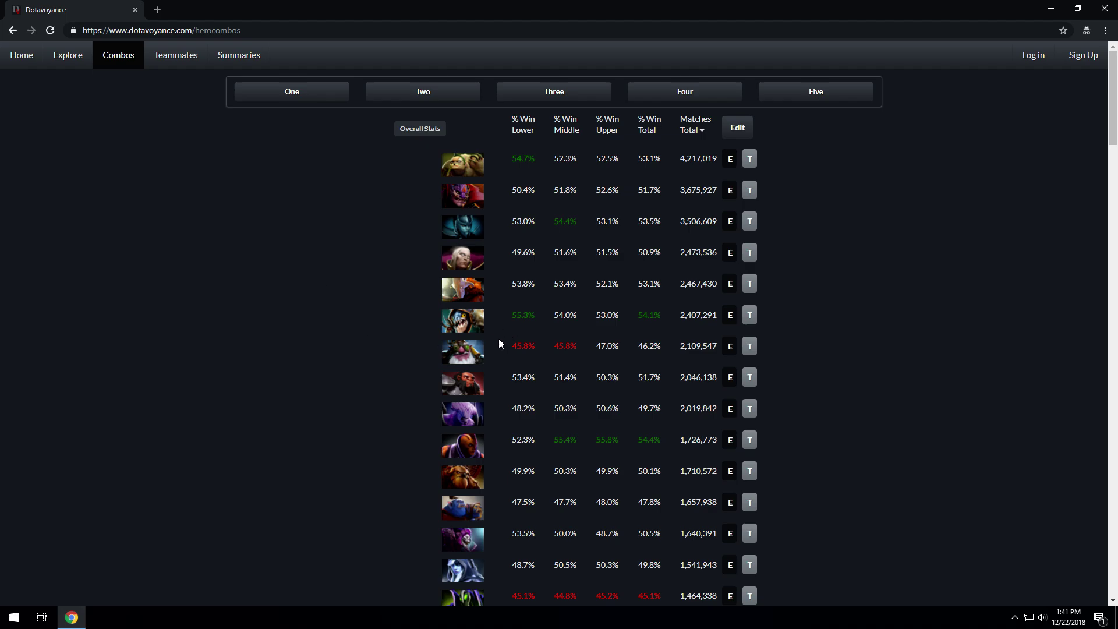
{"action": "left_click", "coordinate": [699, 131]}
{"action": "left_click", "coordinate": [698, 132]}
{"action": "left_click", "coordinate": [647, 129]}
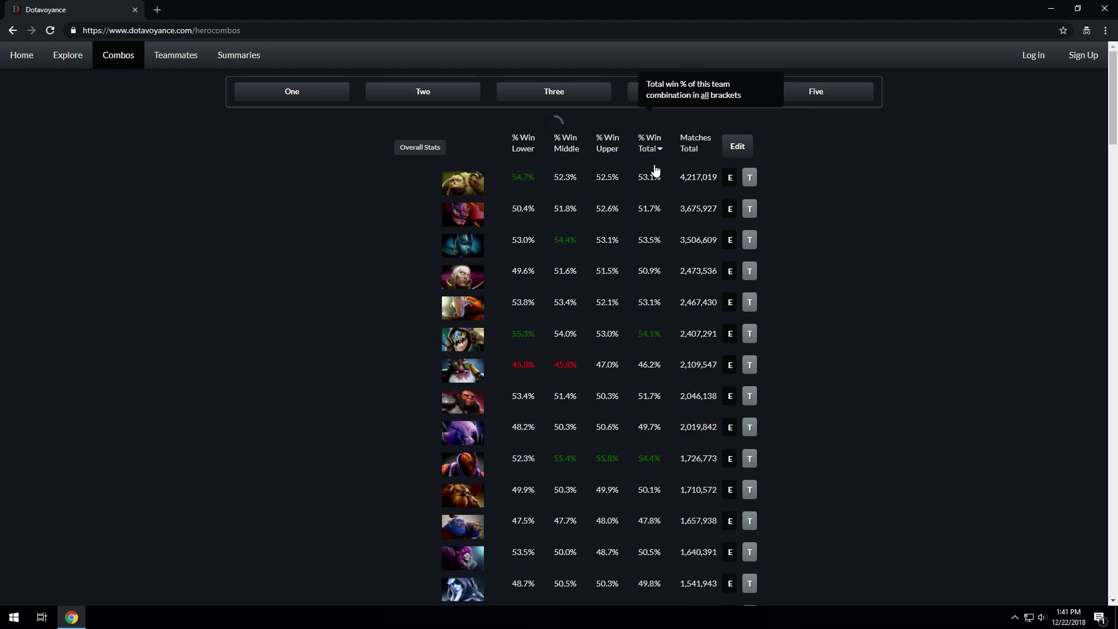
Re-sort the single-hero list by total win percentage ascending and by total matches ascending
{"action": "left_click", "coordinate": [647, 129]}
{"action": "left_click", "coordinate": [649, 129]}
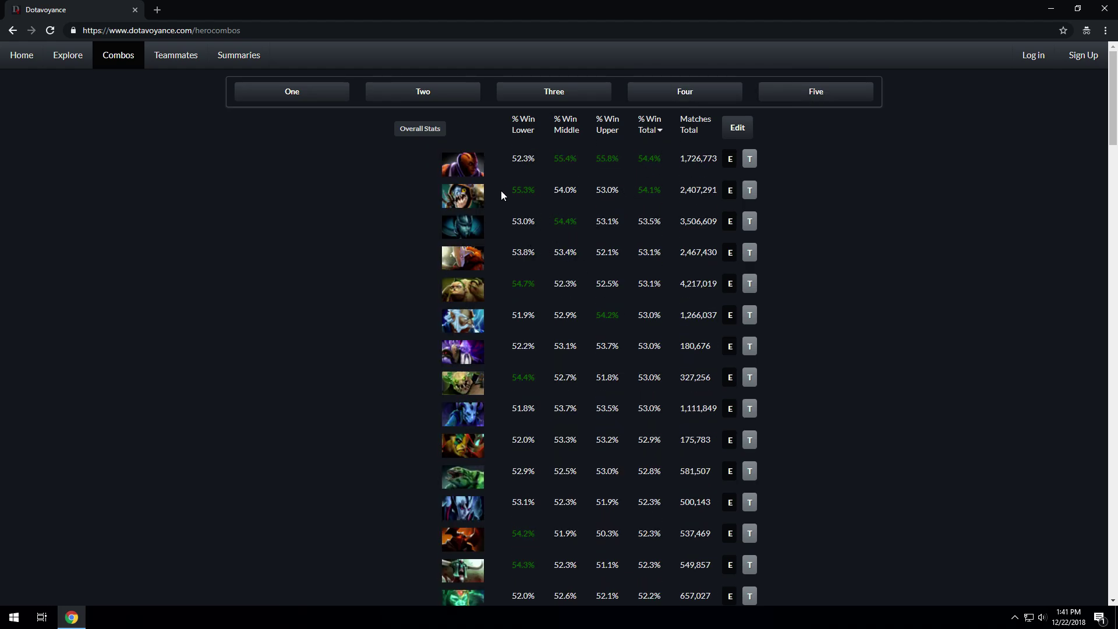
{"action": "left_click", "coordinate": [648, 130]}
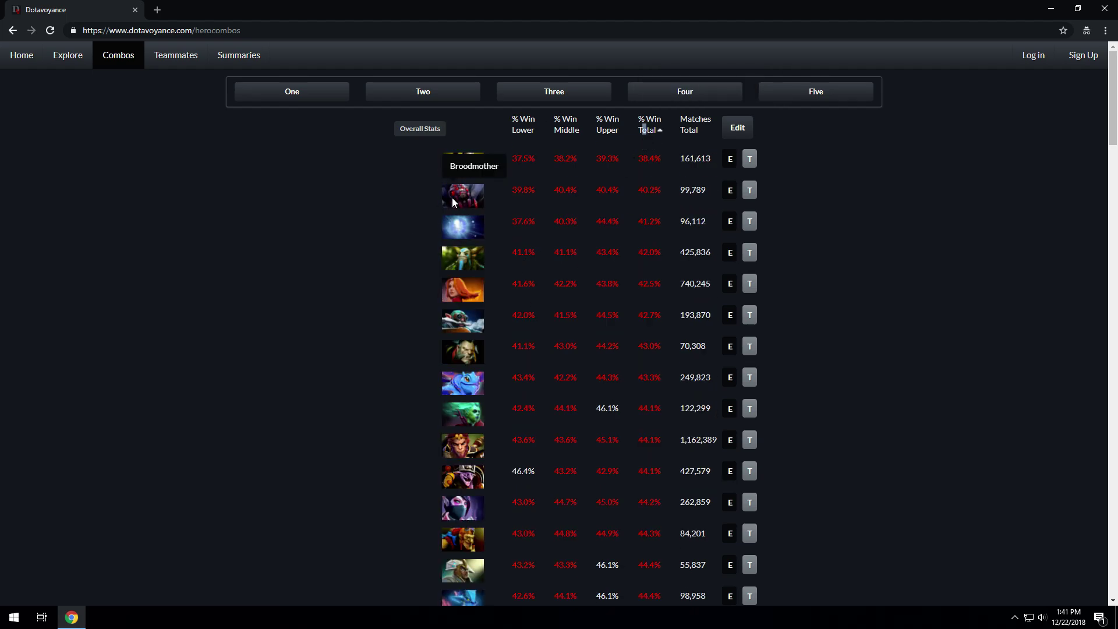
{"action": "left_click", "coordinate": [691, 133]}
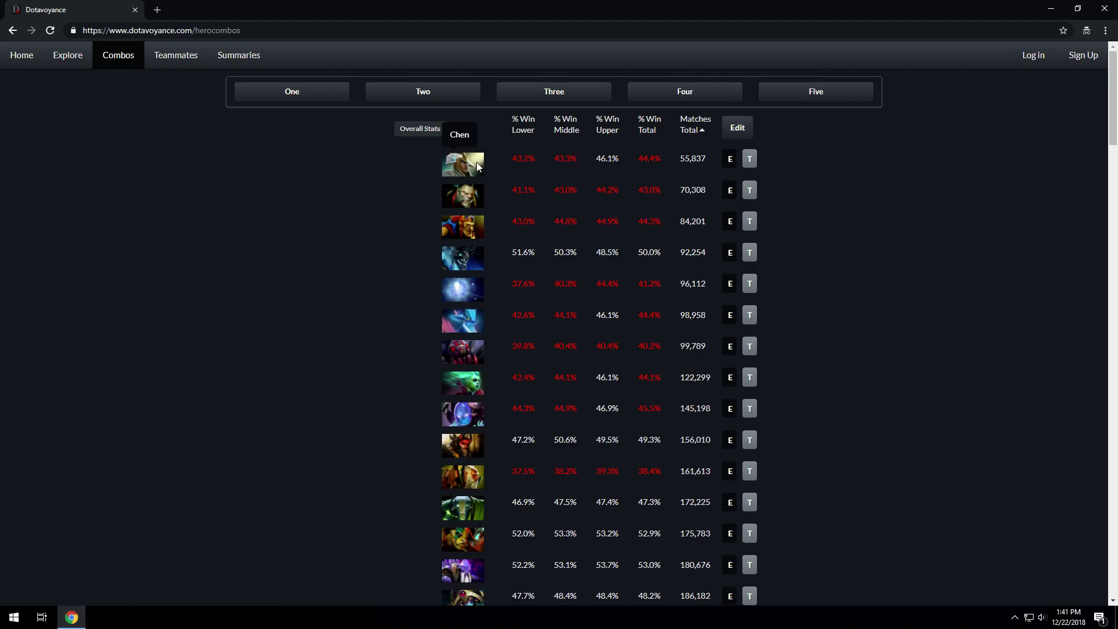
Sort the single-hero list by total matches, highest first, and open the two-hero combos list
{"action": "left_click", "coordinate": [693, 131]}
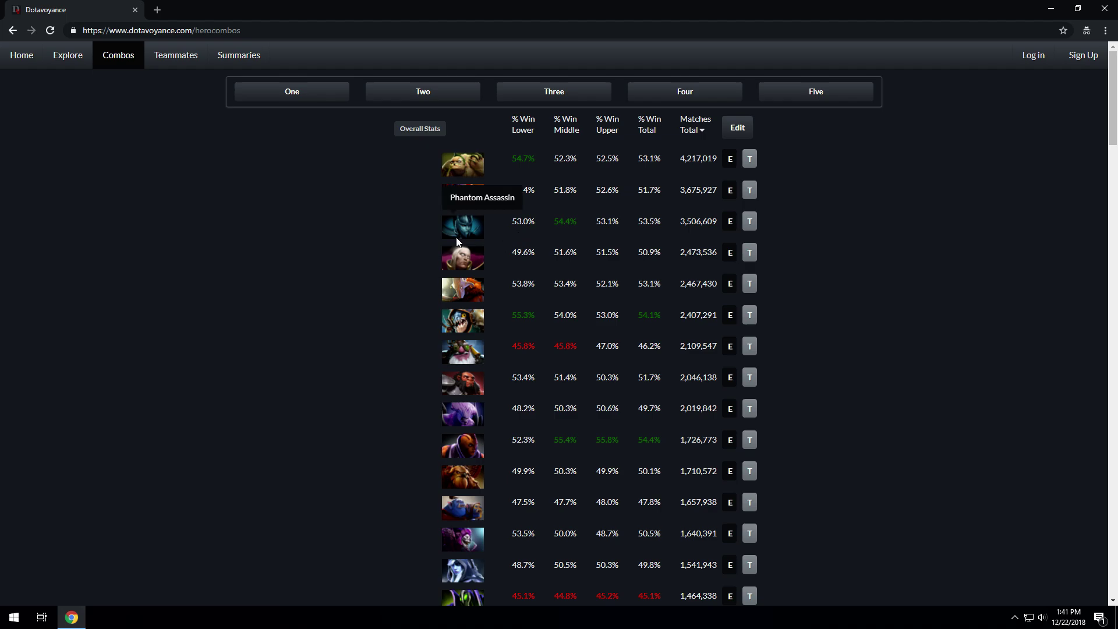
{"action": "left_click", "coordinate": [461, 99]}
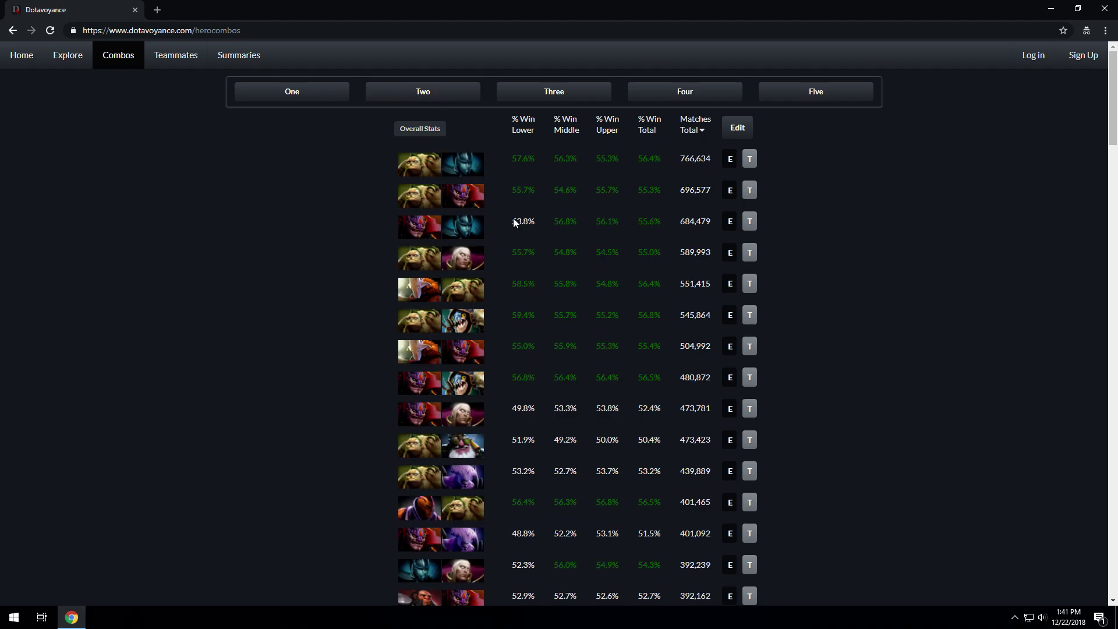
Re-sort the two-hero combos by total win percentage in both directions and finally by total matches, highest first
{"action": "left_click", "coordinate": [696, 130]}
{"action": "left_click", "coordinate": [699, 132]}
{"action": "left_click", "coordinate": [645, 127]}
{"action": "left_click", "coordinate": [652, 131]}
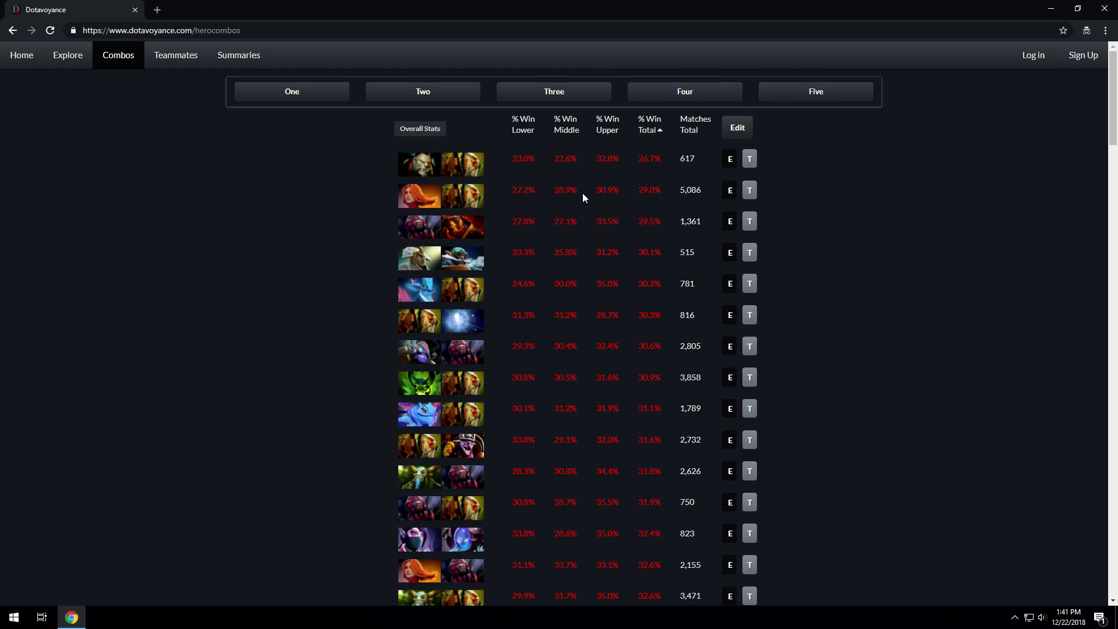
{"action": "left_click", "coordinate": [650, 132]}
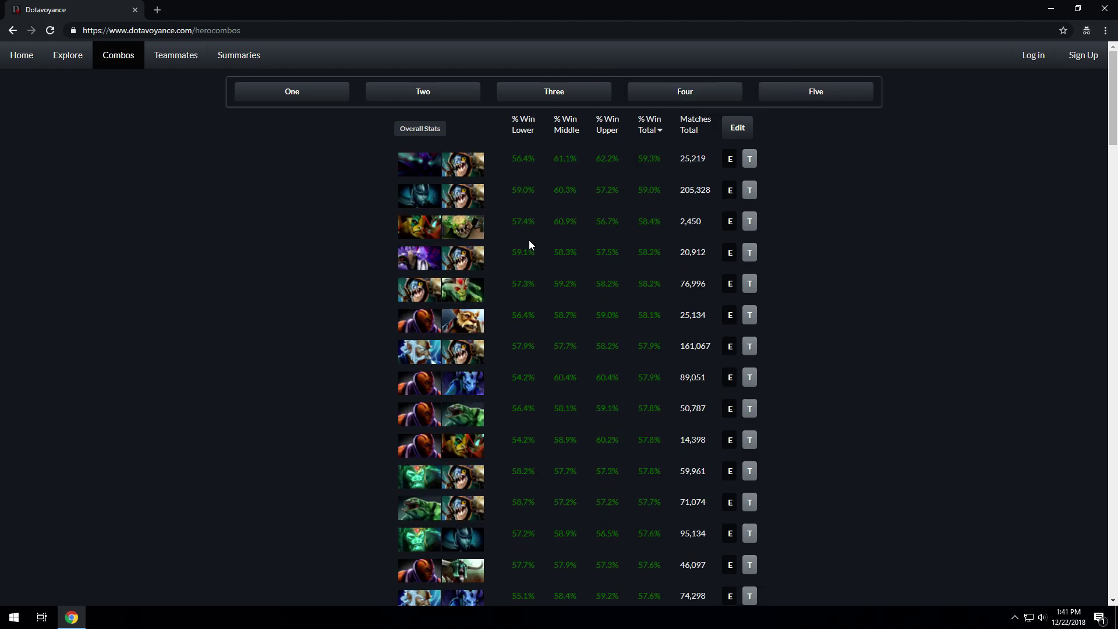
{"action": "left_click", "coordinate": [688, 137]}
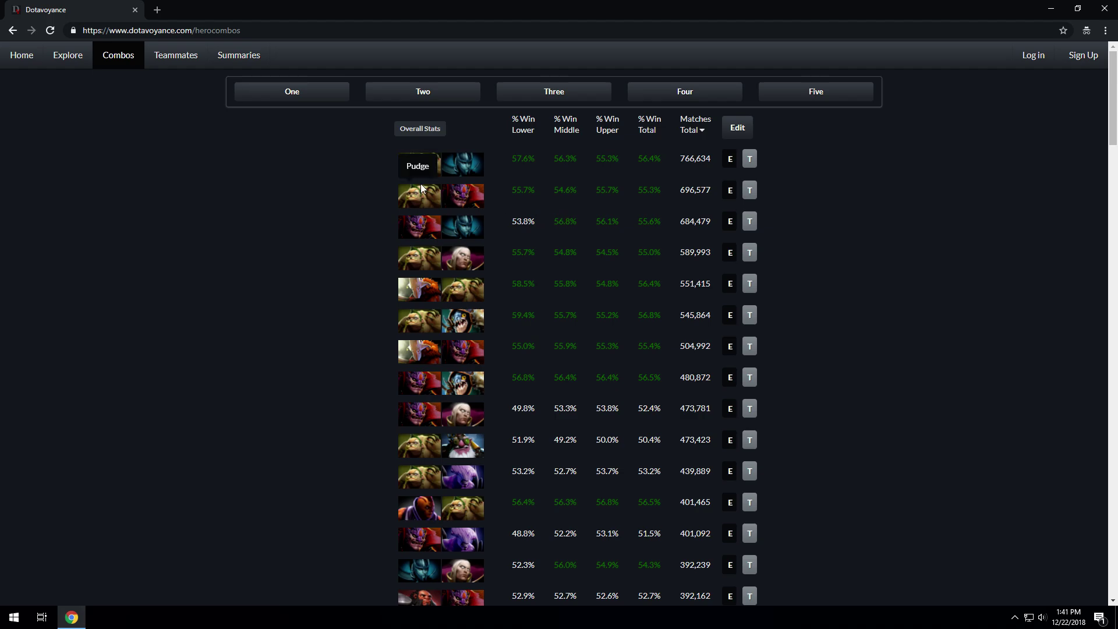
Explore the Pudge and Phantom Assassin pair and sort its opposing pairs by total win percentage, highest first and lowest first
{"action": "left_click", "coordinate": [730, 161]}
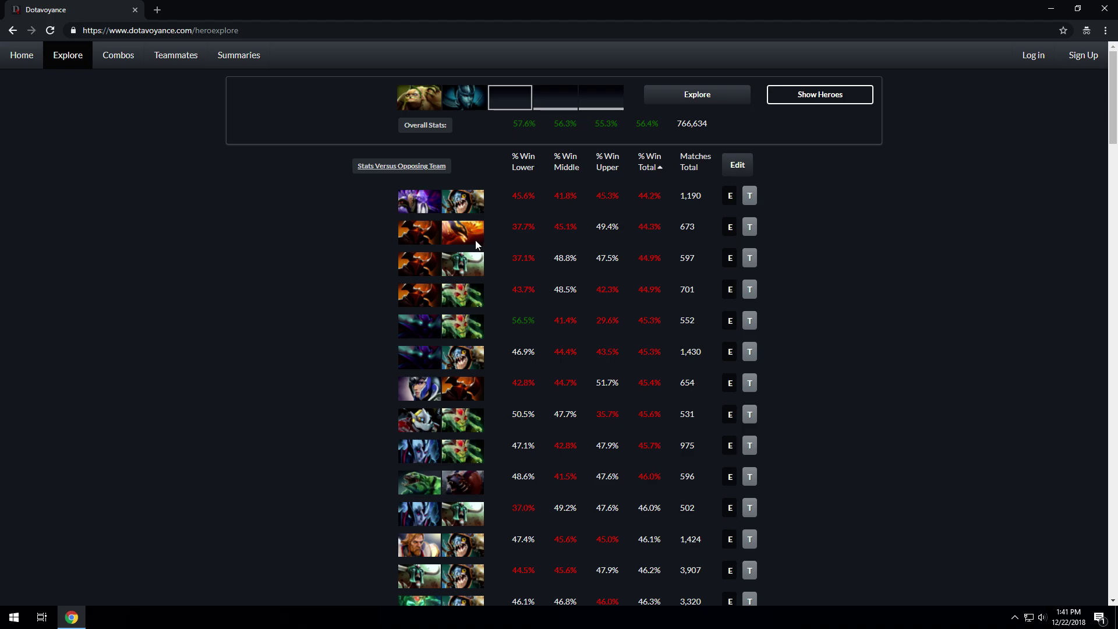
{"action": "left_click", "coordinate": [650, 162]}
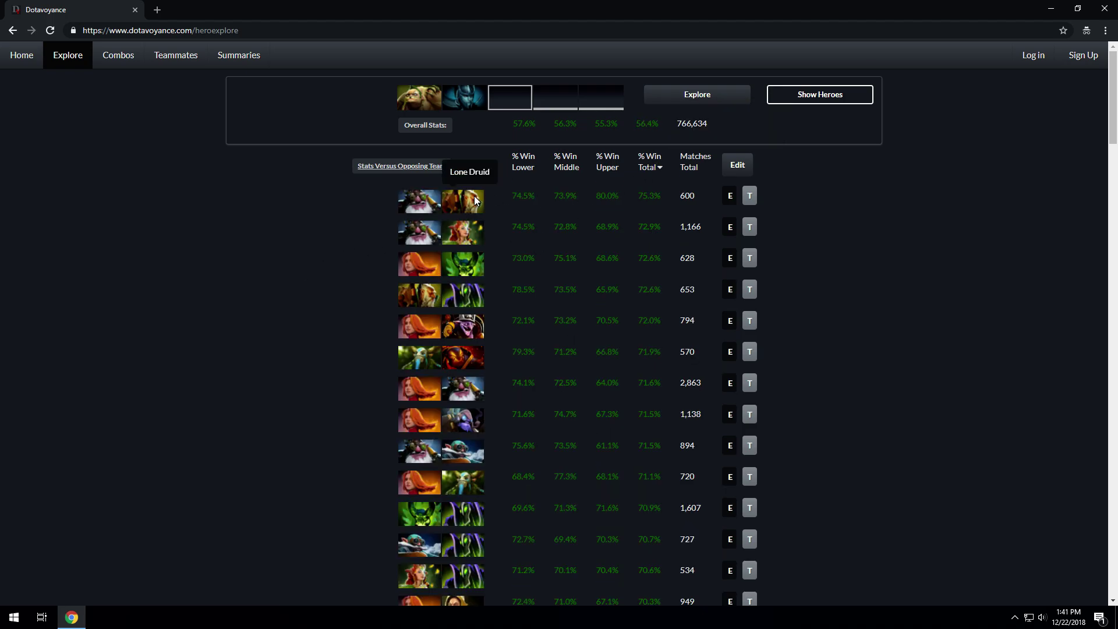
{"action": "left_click", "coordinate": [646, 168]}
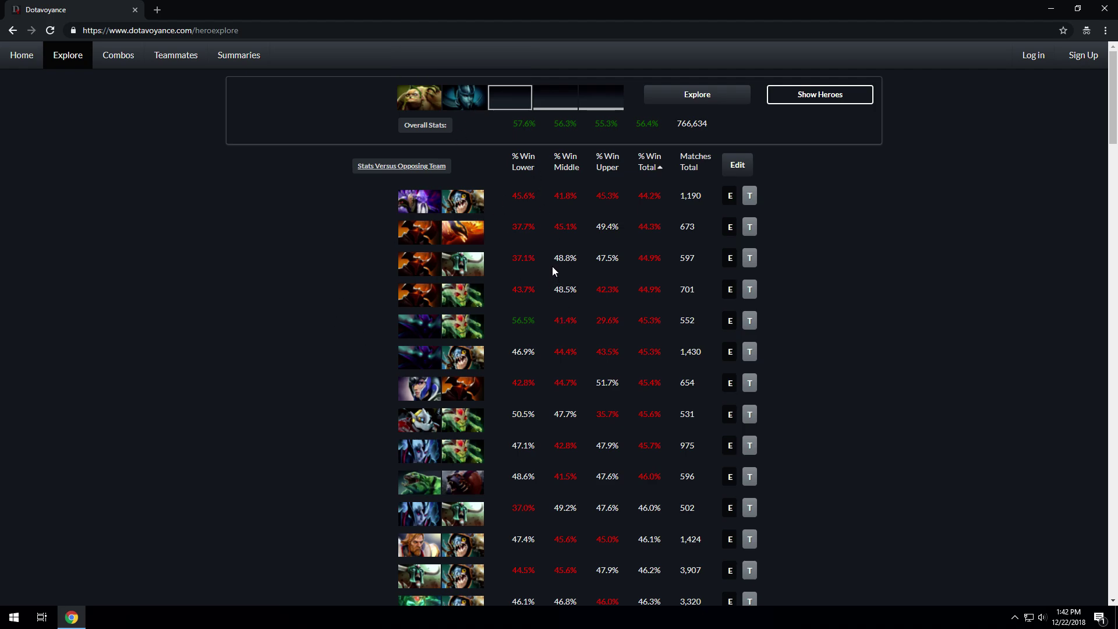
Return to the Combos page and list the three-hero combos
{"action": "left_click", "coordinate": [121, 61]}
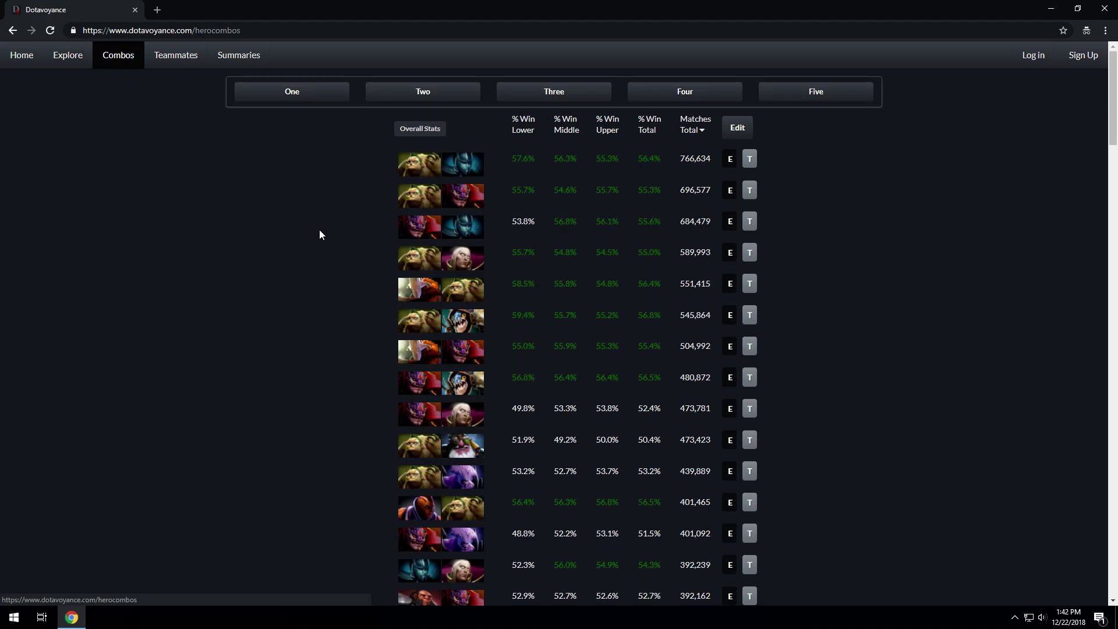
{"action": "left_click", "coordinate": [554, 92]}
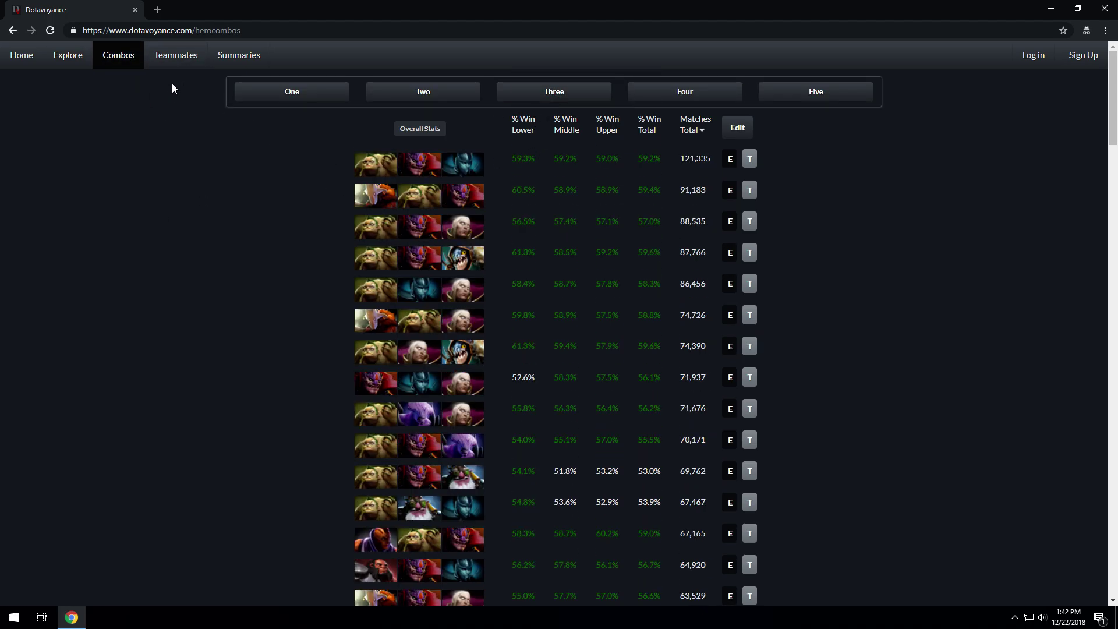
Open the Teammates page, pick Juggernaut and find teammates for him
{"action": "left_click", "coordinate": [185, 54]}
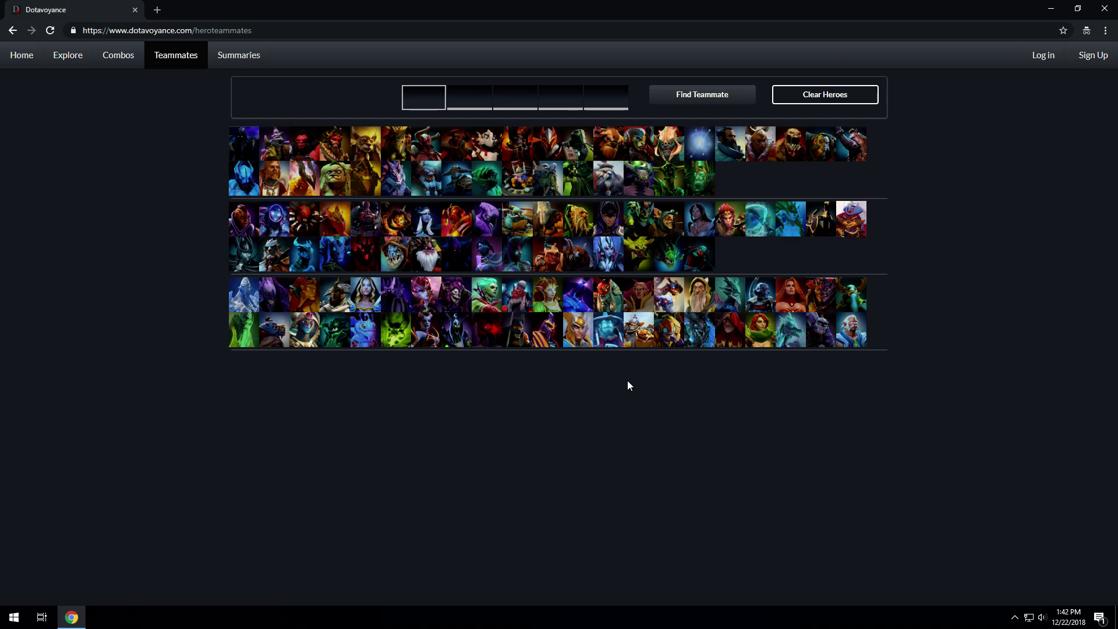
{"action": "left_click", "coordinate": [548, 230]}
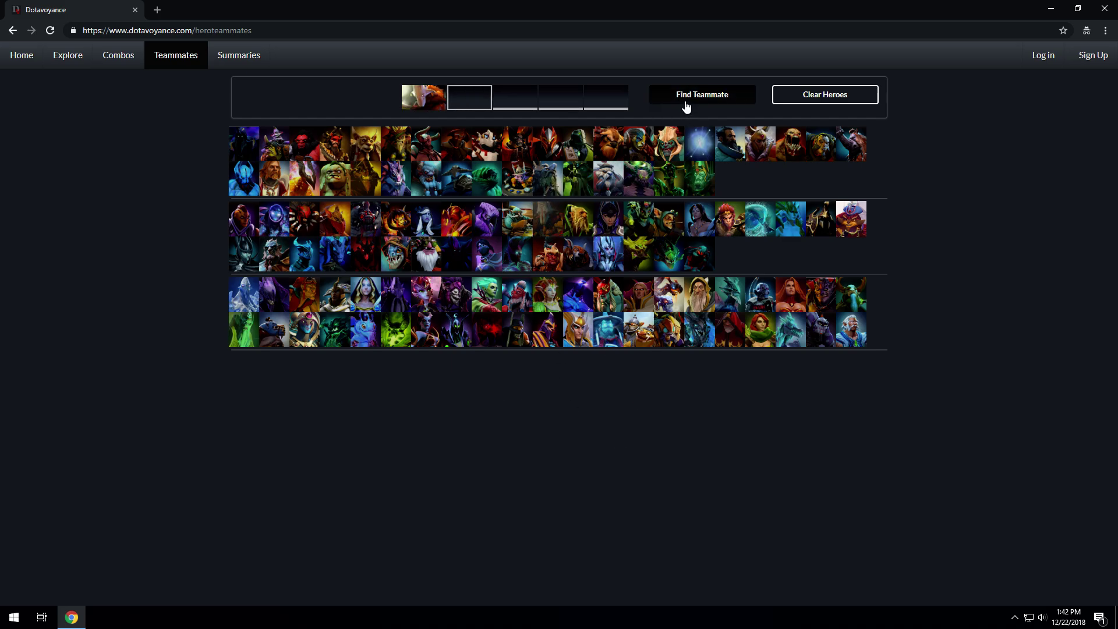
{"action": "left_click", "coordinate": [687, 107]}
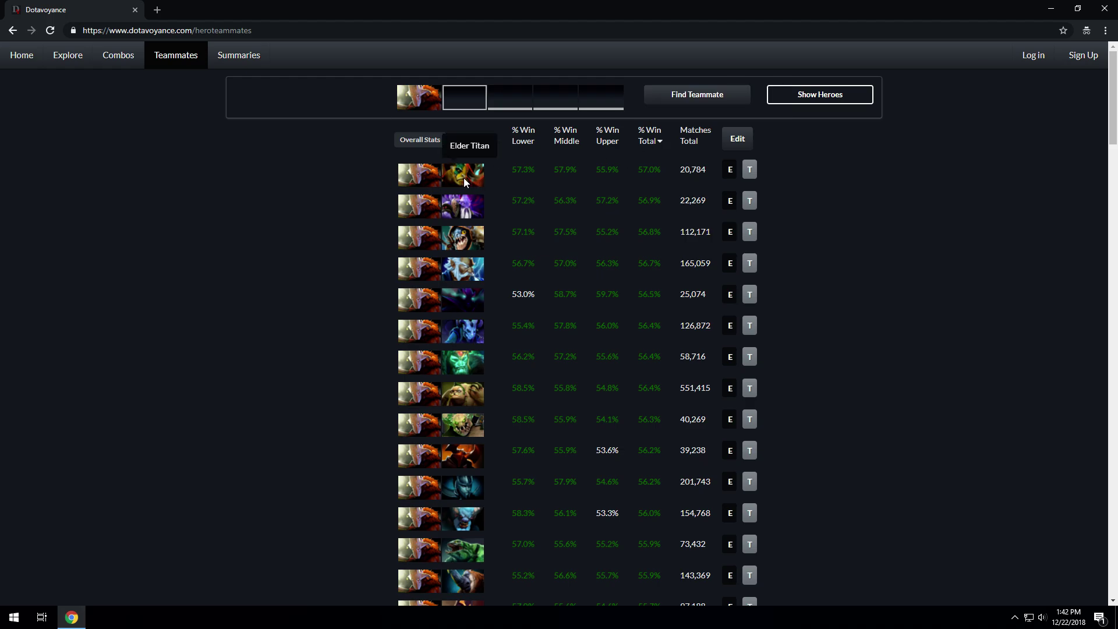
Find a third teammate for Juggernaut and Elder Titan, then remove Elder Titan and find teammates for Juggernaut alone
{"action": "left_click", "coordinate": [750, 170]}
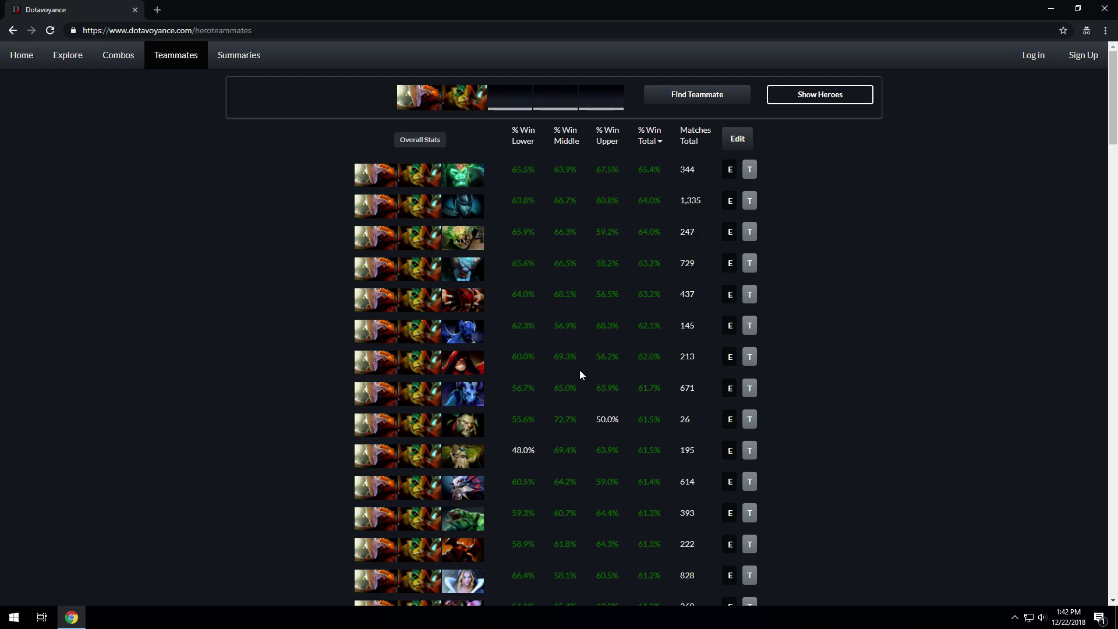
{"action": "left_click", "coordinate": [472, 101]}
{"action": "left_click", "coordinate": [716, 98]}
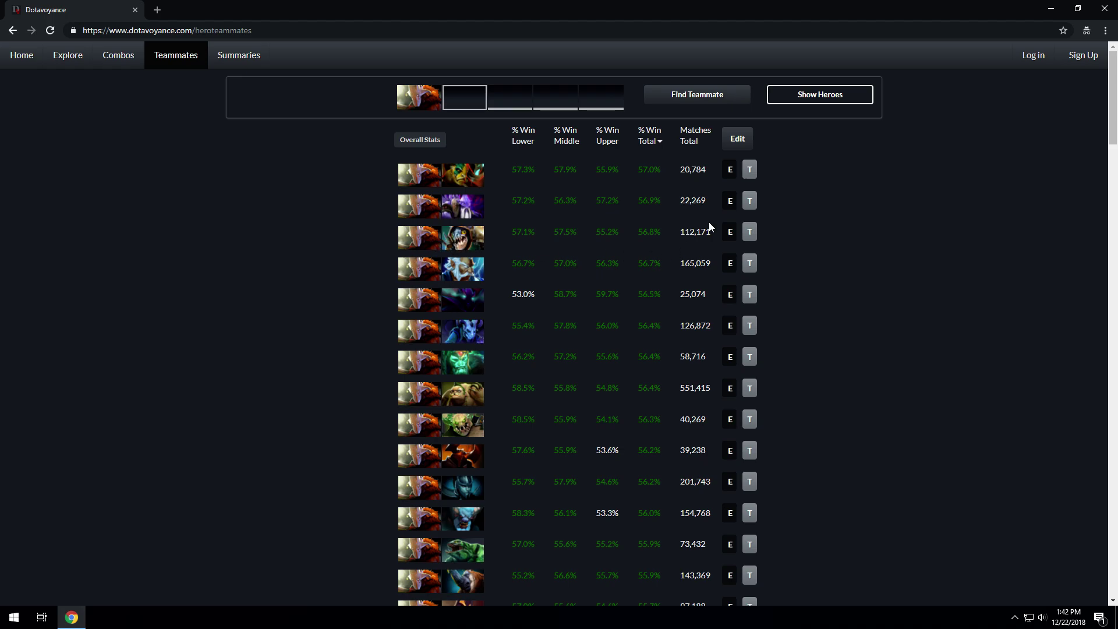
Explore the Juggernaut and Slark pair's opposing pairs by total win percentage, highest first, and return to the Teammates page
{"action": "left_click", "coordinate": [729, 232]}
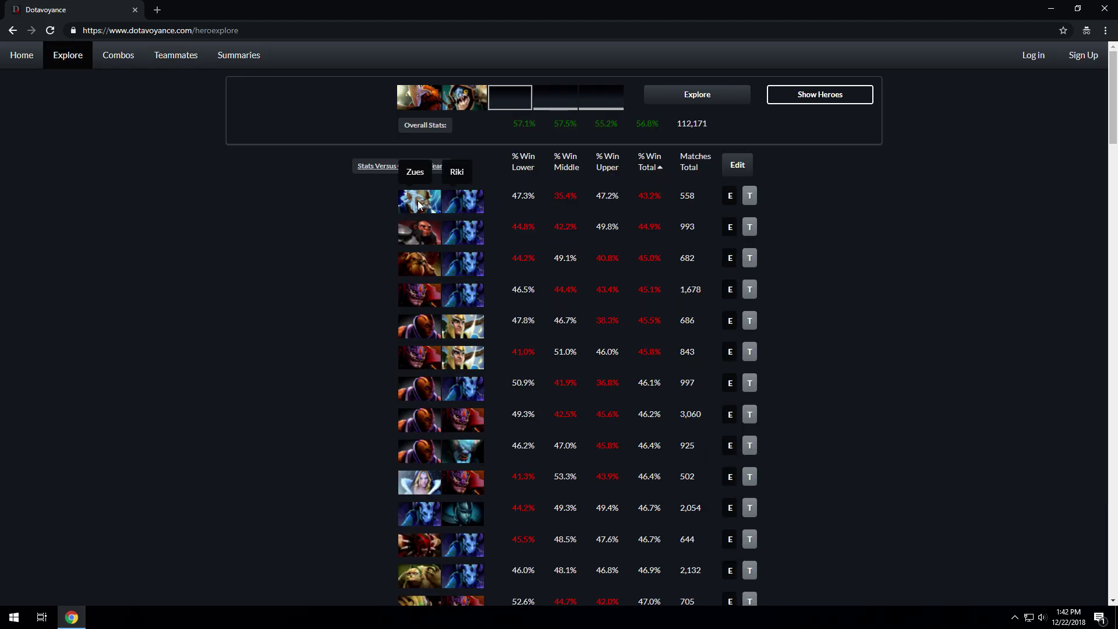
{"action": "left_click", "coordinate": [650, 161]}
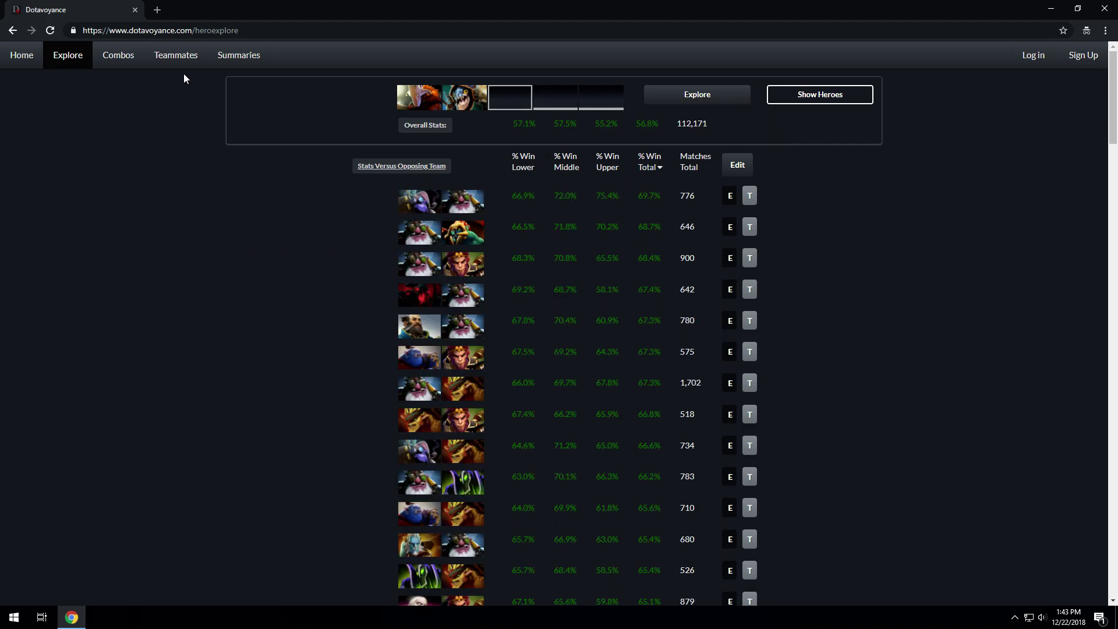
{"action": "left_click", "coordinate": [171, 63]}
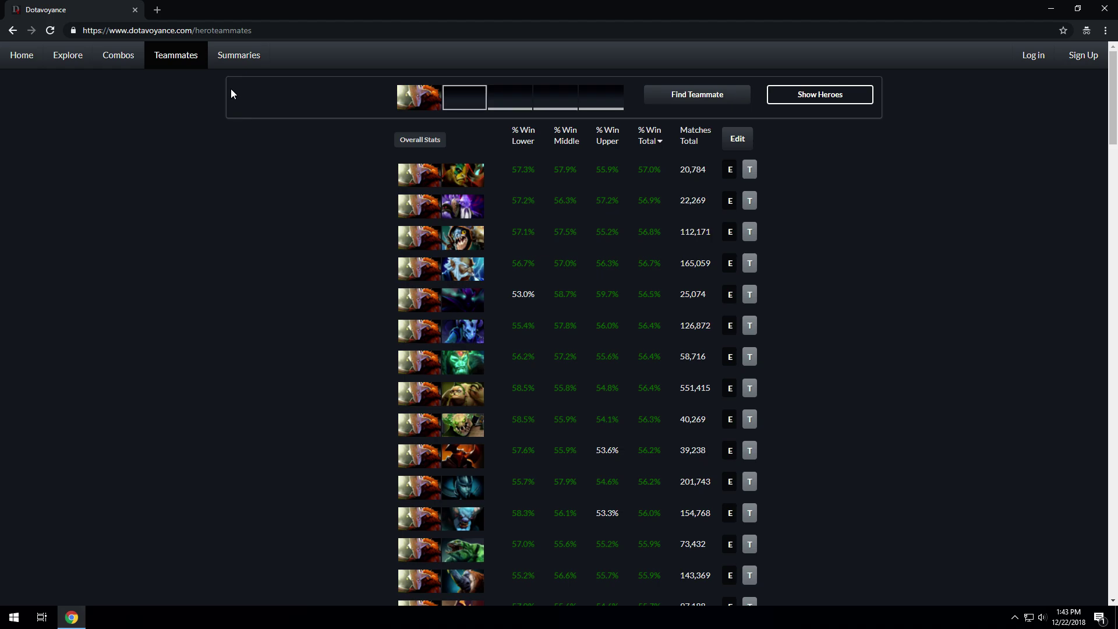
Open the Summaries page and view last week's two-hero and three-hero summaries before returning to the one-hero summary
{"action": "left_click", "coordinate": [240, 65]}
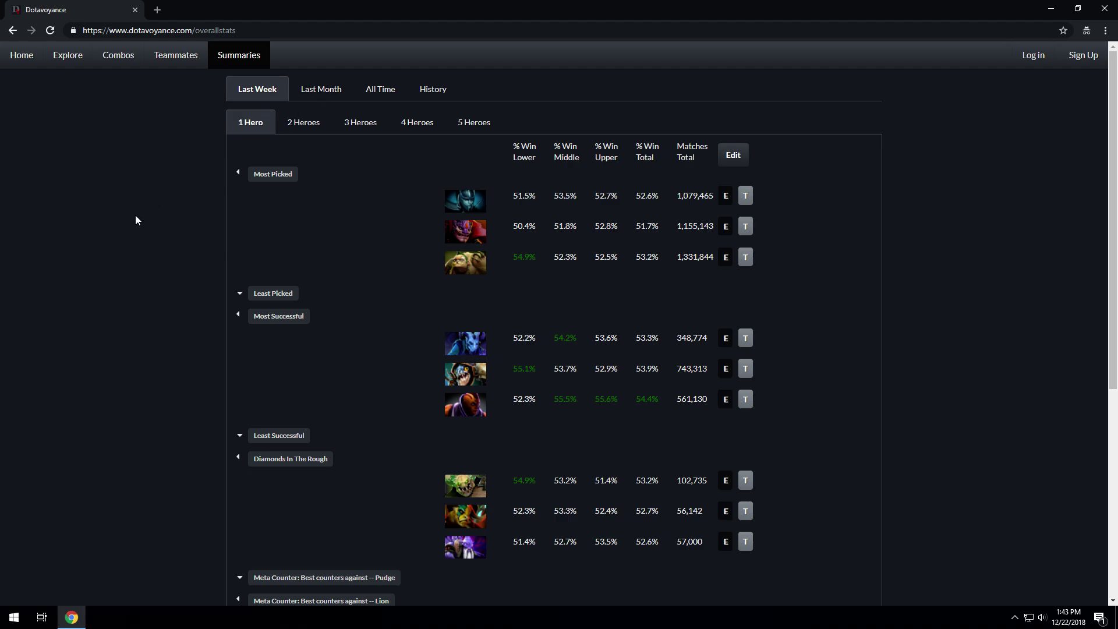
{"action": "left_click", "coordinate": [286, 125]}
{"action": "left_click", "coordinate": [357, 126]}
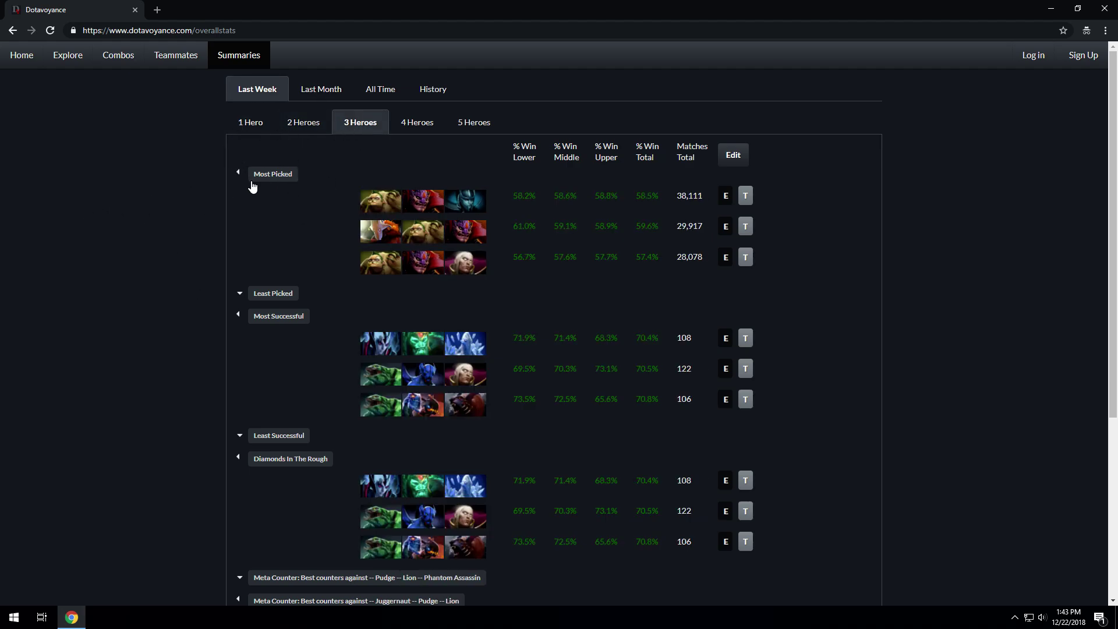
{"action": "left_click", "coordinate": [240, 121]}
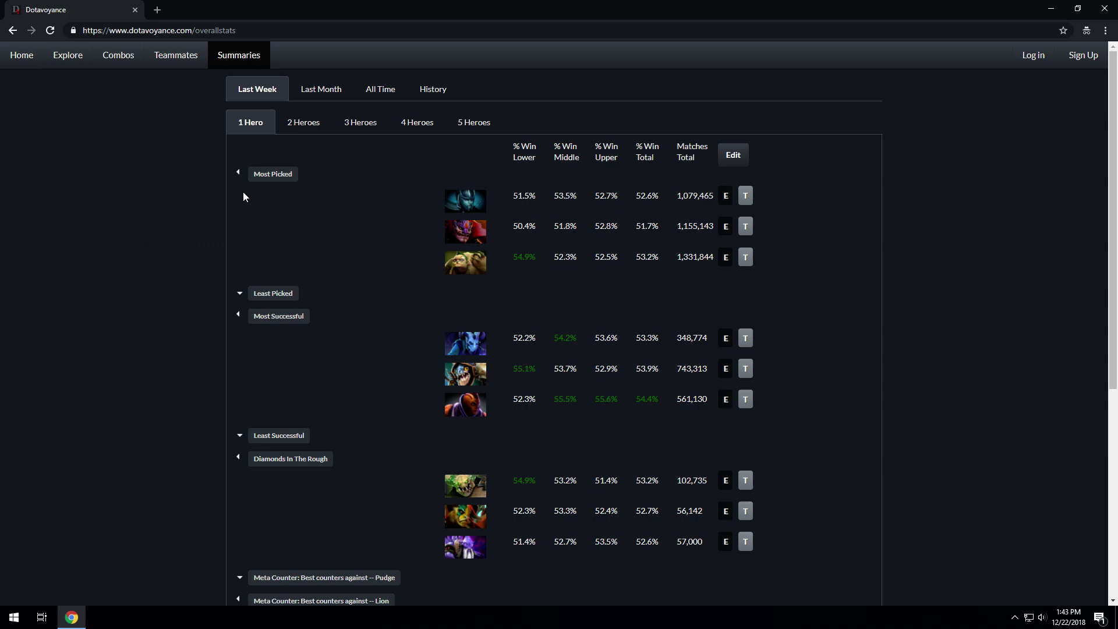
Look through last week's one-hero summary and expand the best counters against Pudge
{"action": "scroll", "coordinate": [218, 215], "scroll_direction": "down", "scroll_amount": 3}
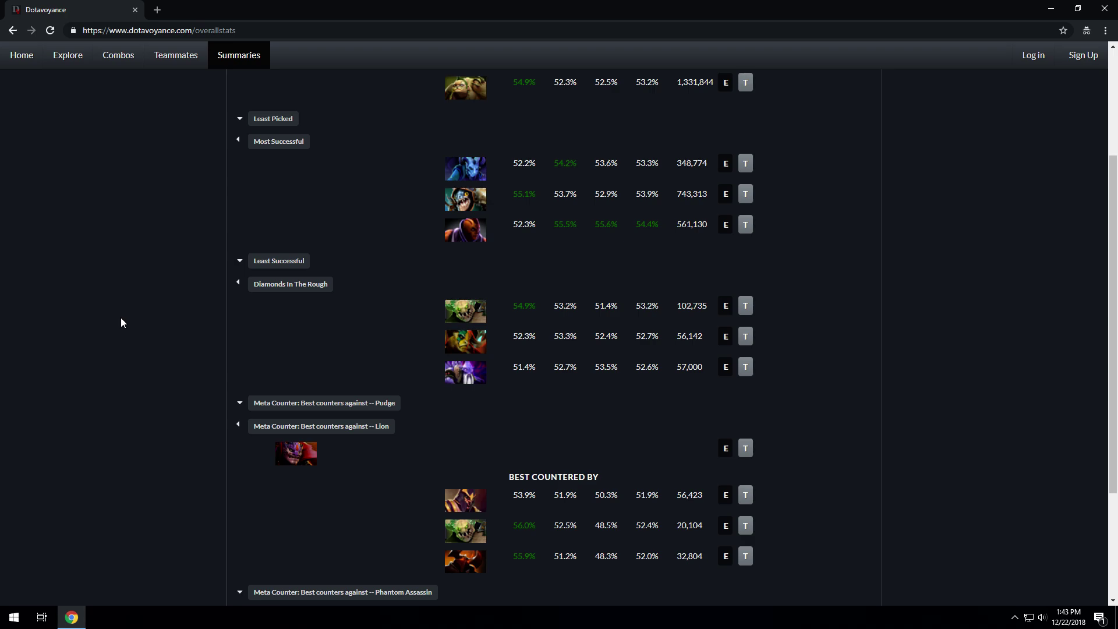
{"action": "scroll", "coordinate": [111, 363], "scroll_direction": "down", "scroll_amount": 2}
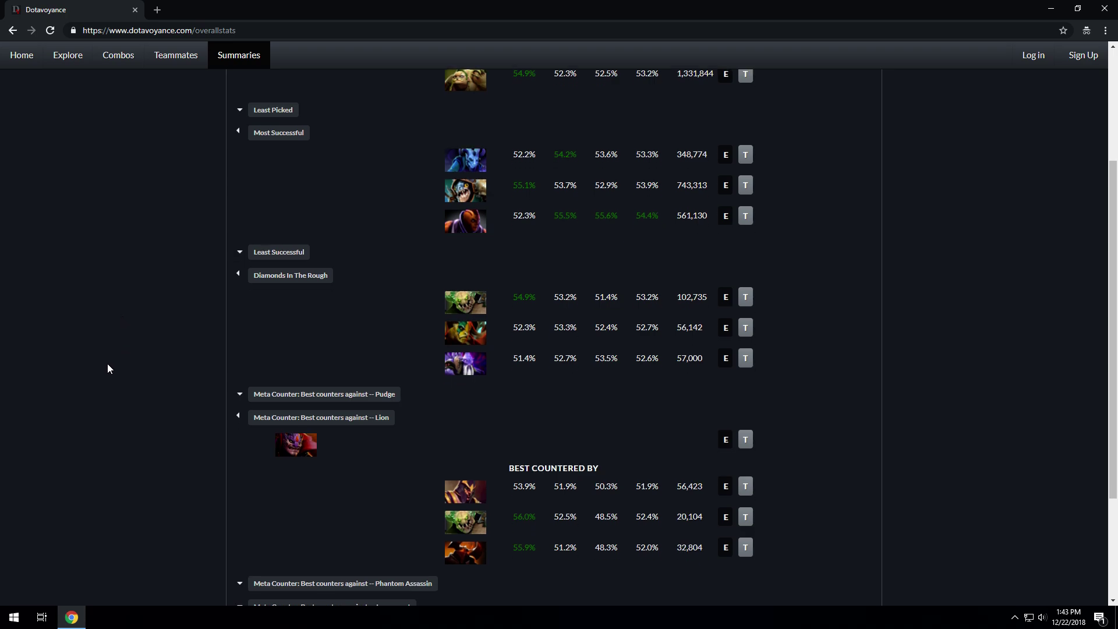
{"action": "scroll", "coordinate": [68, 373], "scroll_direction": "up", "scroll_amount": 5}
{"action": "scroll", "coordinate": [70, 370], "scroll_direction": "down", "scroll_amount": 4}
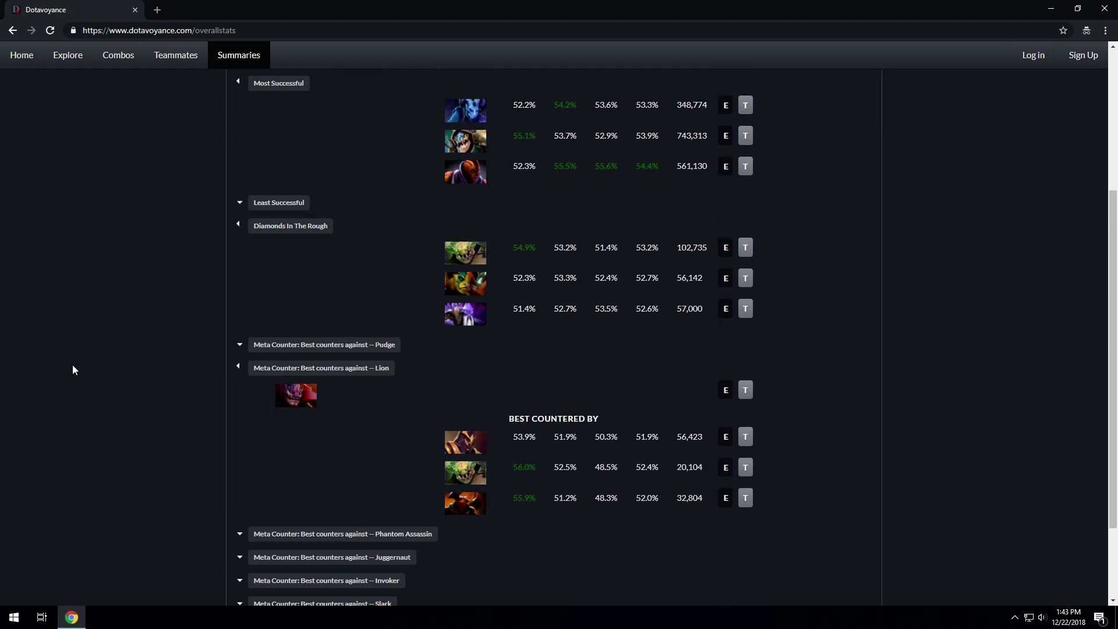
{"action": "left_click", "coordinate": [295, 345]}
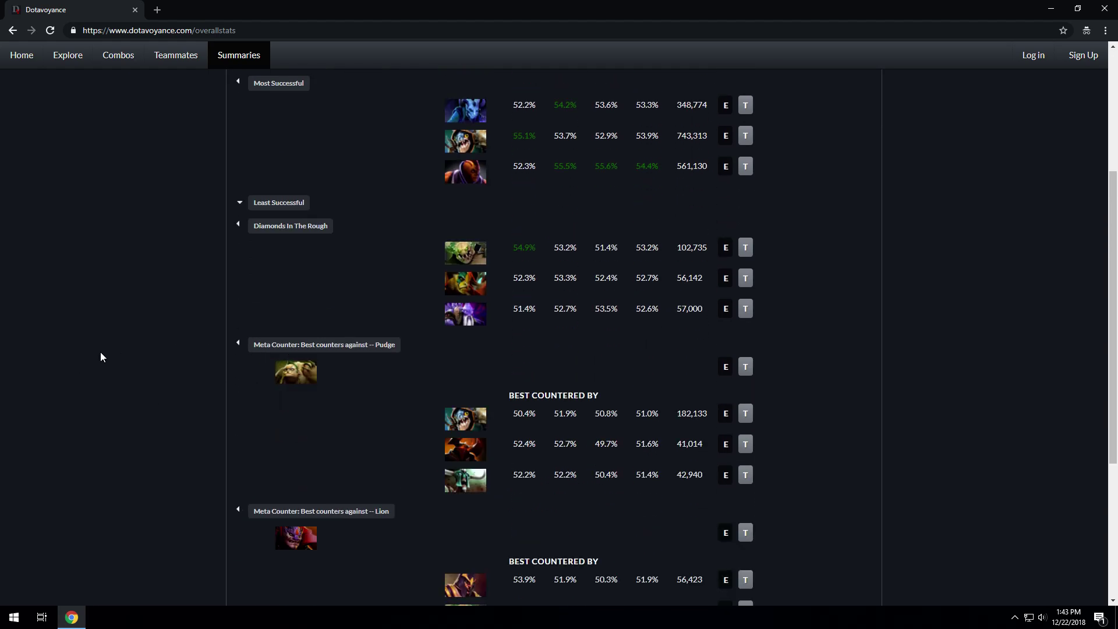
{"action": "scroll", "coordinate": [99, 357], "scroll_direction": "down", "scroll_amount": 3}
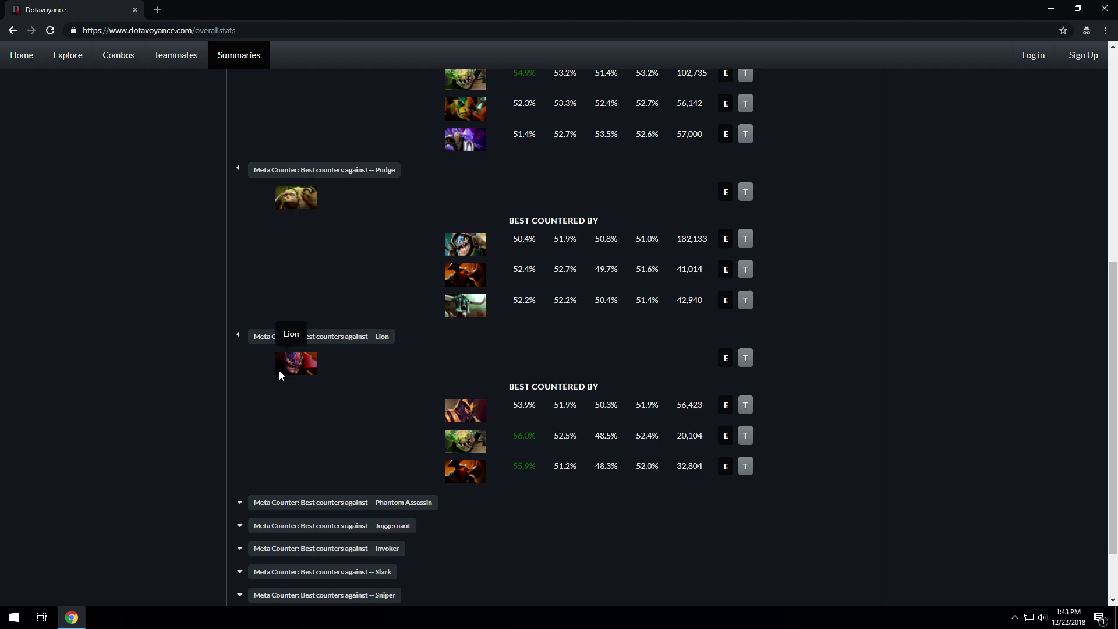
{"action": "scroll", "coordinate": [346, 436], "scroll_direction": "up", "scroll_amount": 7}
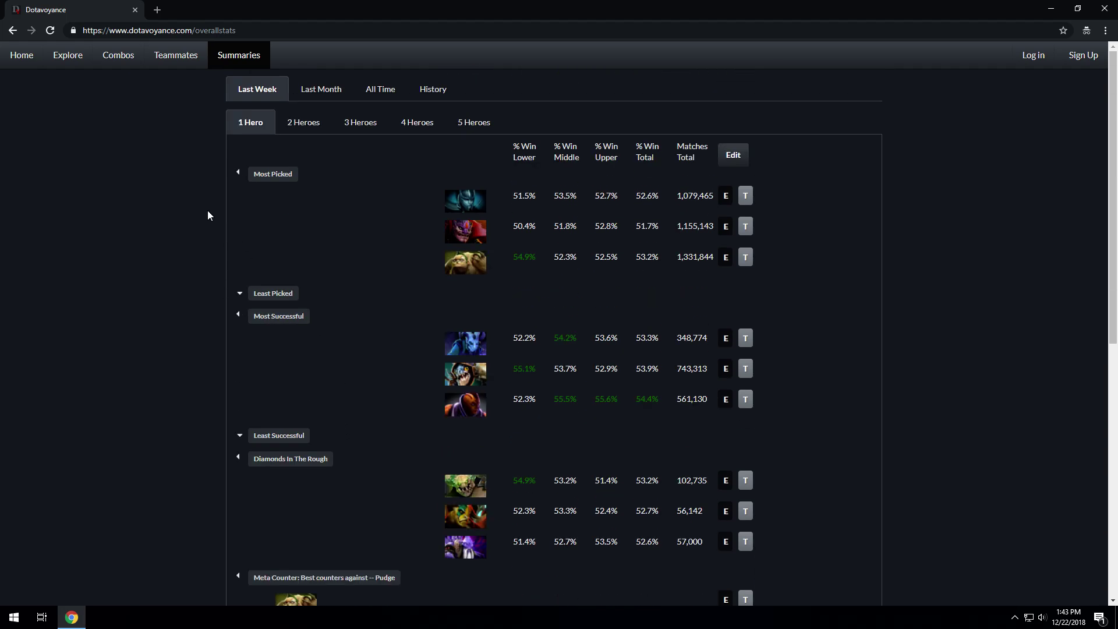
Open last month's two-hero summary and look through its categories down to the meta counters
{"action": "left_click", "coordinate": [308, 93]}
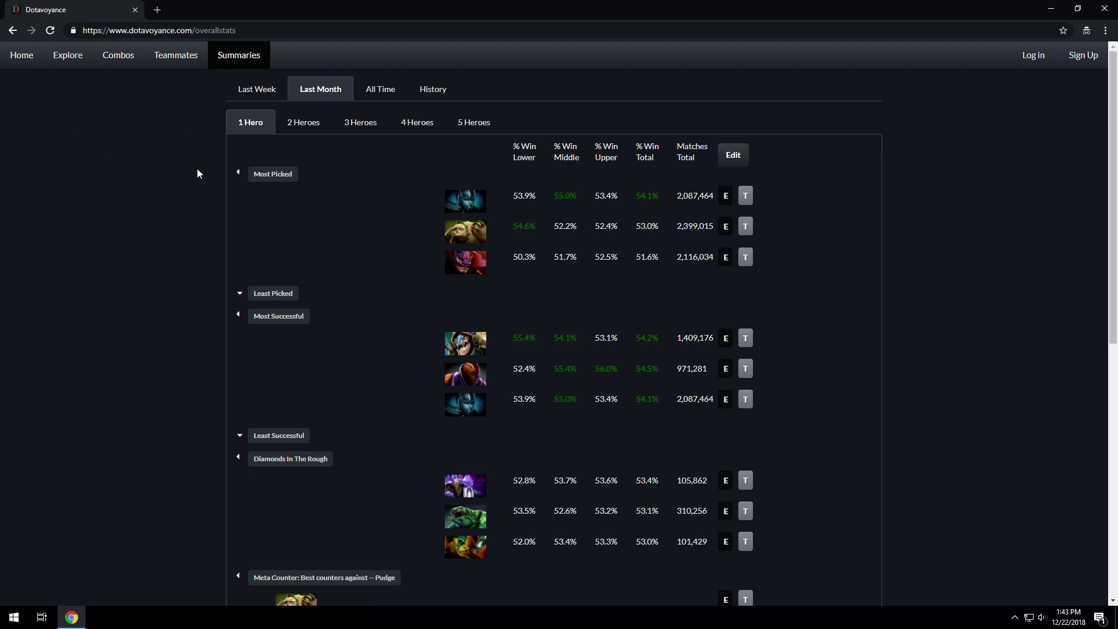
{"action": "left_click", "coordinate": [304, 128]}
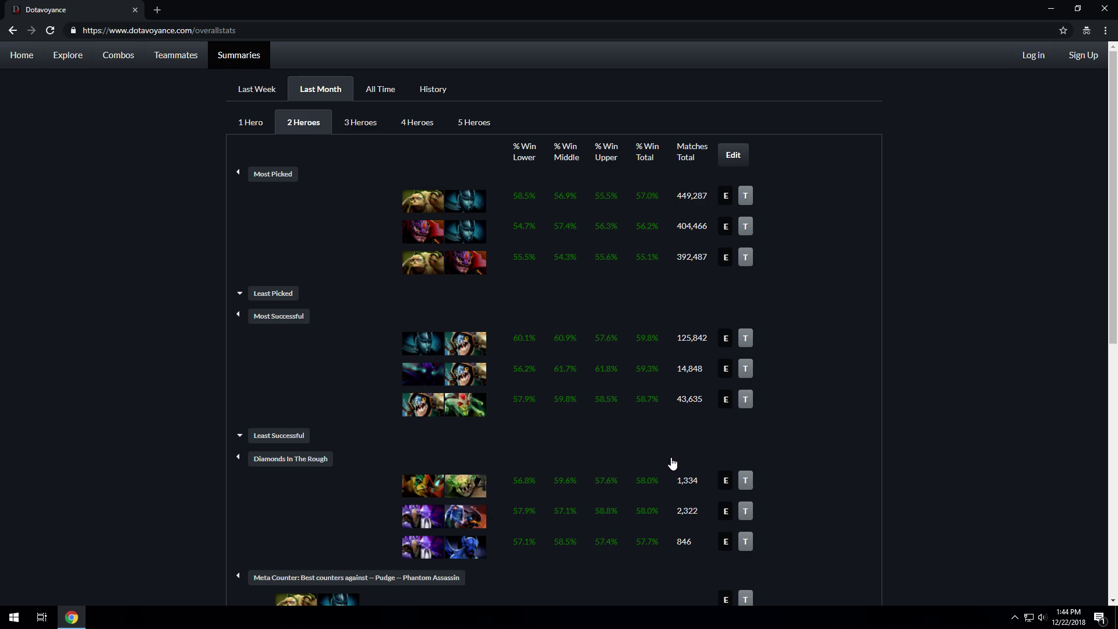
{"action": "scroll", "coordinate": [201, 464], "scroll_direction": "down", "scroll_amount": 1}
{"action": "scroll", "coordinate": [201, 464], "scroll_direction": "down", "scroll_amount": 3}
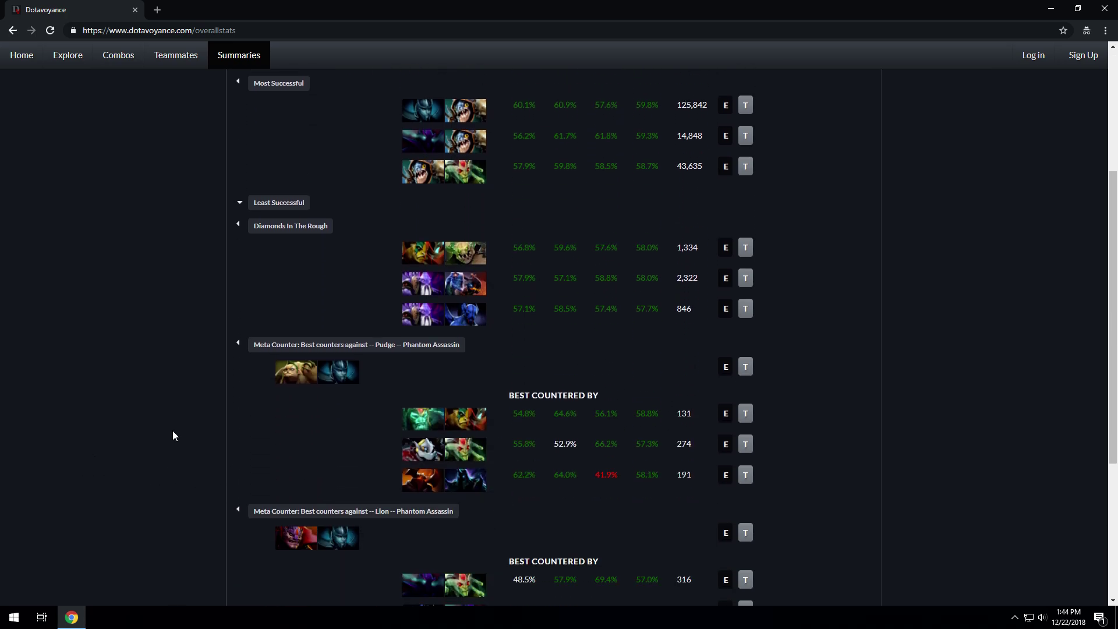
{"action": "scroll", "coordinate": [163, 428], "scroll_direction": "down", "scroll_amount": 1}
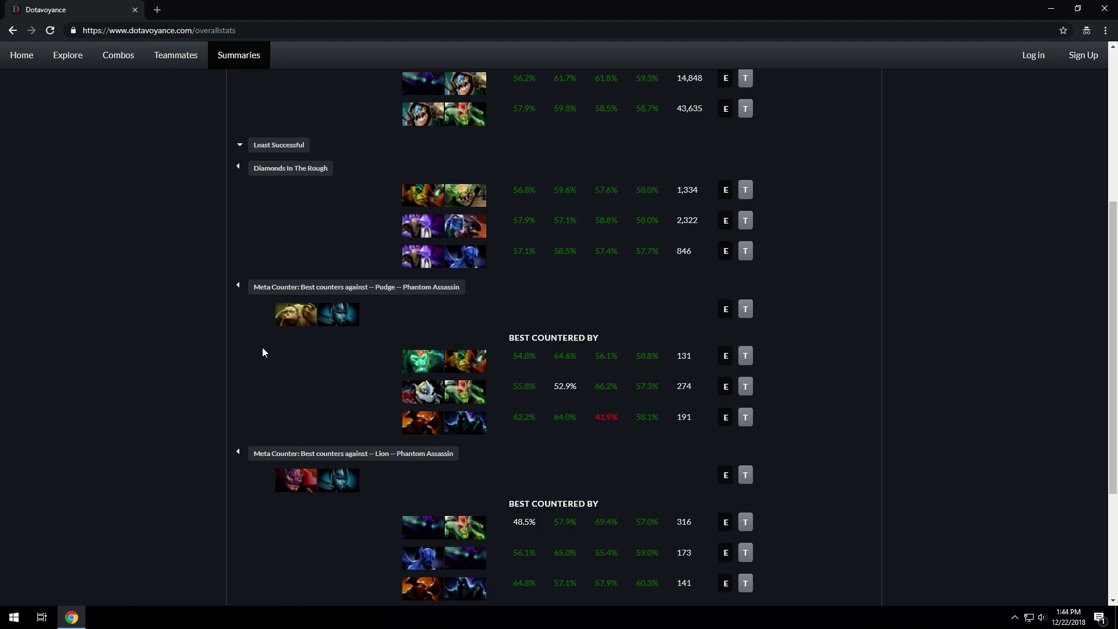
{"action": "scroll", "coordinate": [175, 414], "scroll_direction": "down", "scroll_amount": 2}
{"action": "scroll", "coordinate": [152, 424], "scroll_direction": "down", "scroll_amount": 2}
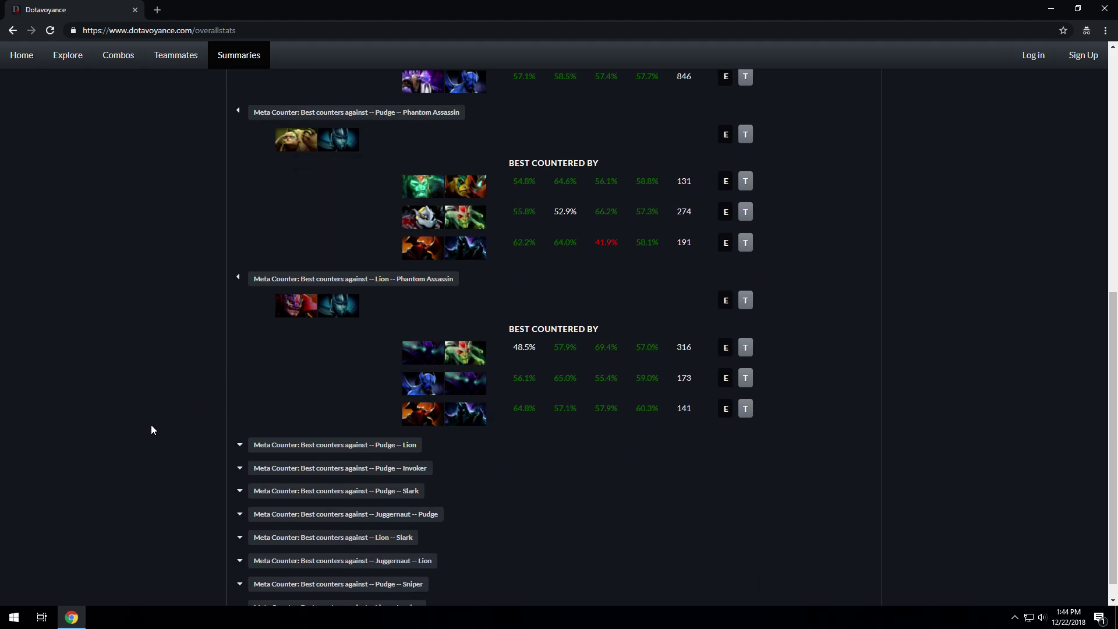
{"action": "scroll", "coordinate": [150, 429], "scroll_direction": "up", "scroll_amount": 8}
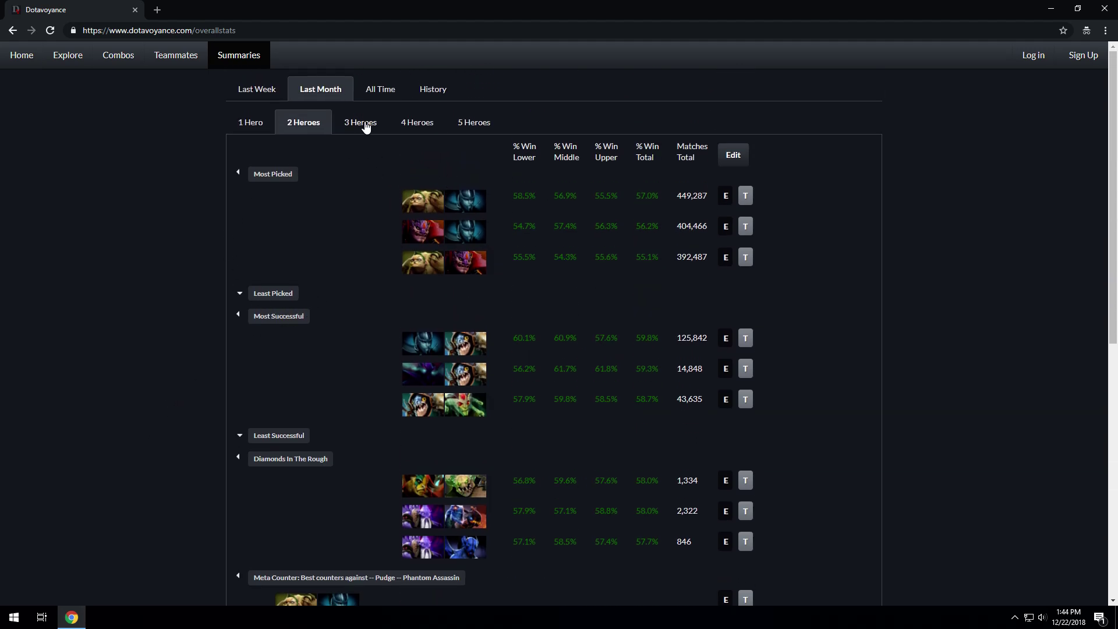
View last month's three-hero summary and open the summary history
{"action": "left_click", "coordinate": [365, 123]}
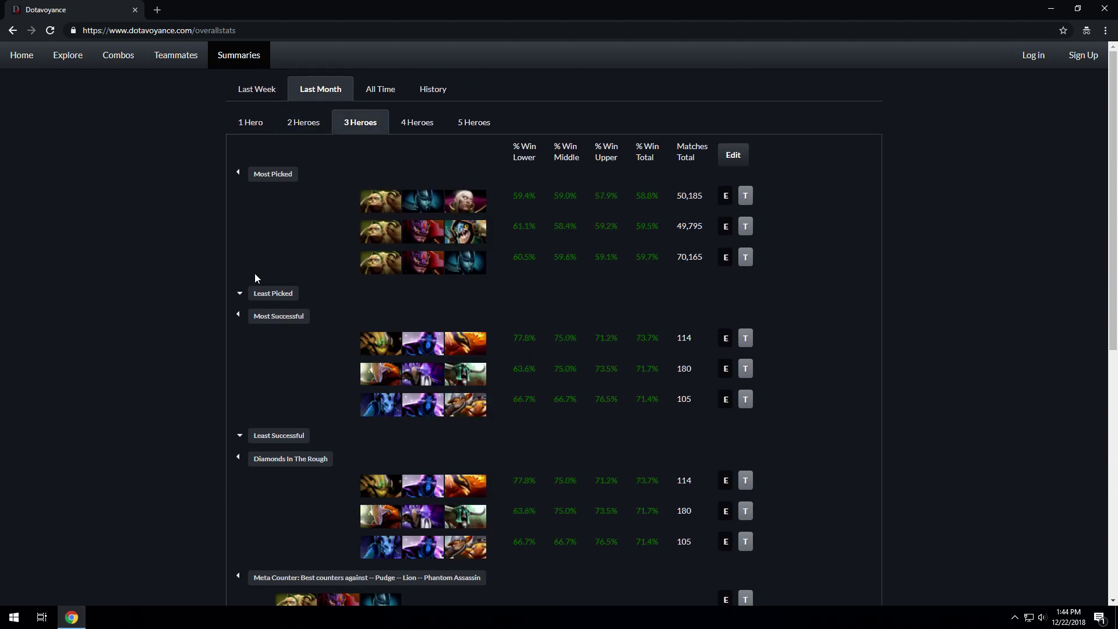
{"action": "left_click", "coordinate": [443, 90]}
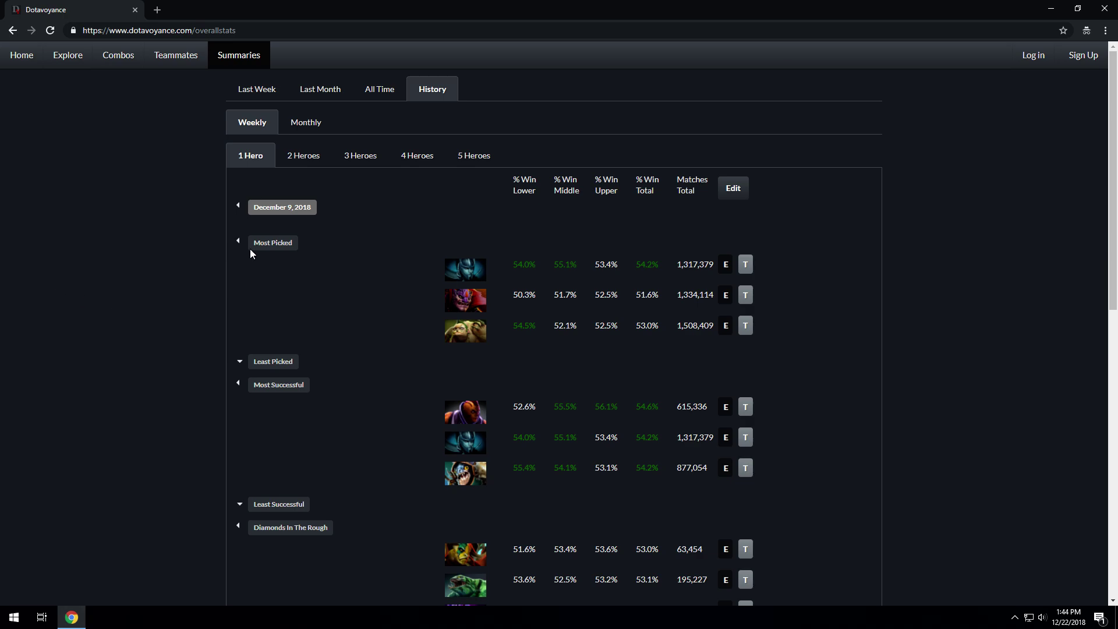
Collapse the December 9, 2018 weekly entry and look through the November 30, 2018 one-hero summary in the monthly history
{"action": "left_click", "coordinate": [284, 208]}
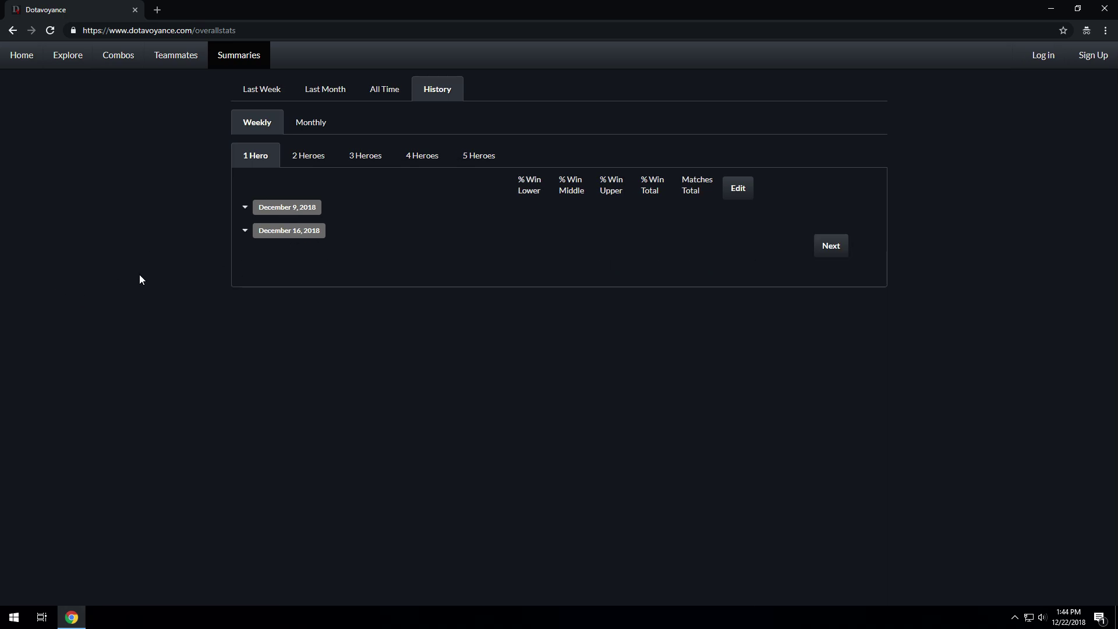
{"action": "left_click", "coordinate": [311, 124]}
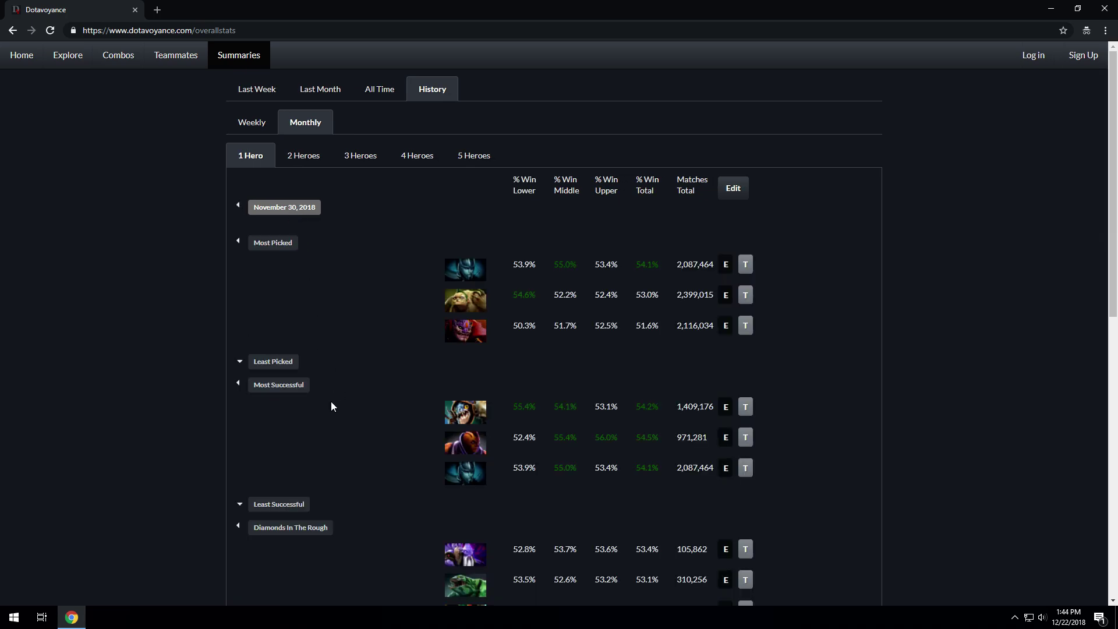
{"action": "scroll", "coordinate": [326, 402], "scroll_direction": "down", "scroll_amount": 6}
{"action": "scroll", "coordinate": [256, 406], "scroll_direction": "down", "scroll_amount": 4}
{"action": "scroll", "coordinate": [175, 415], "scroll_direction": "up", "scroll_amount": 7}
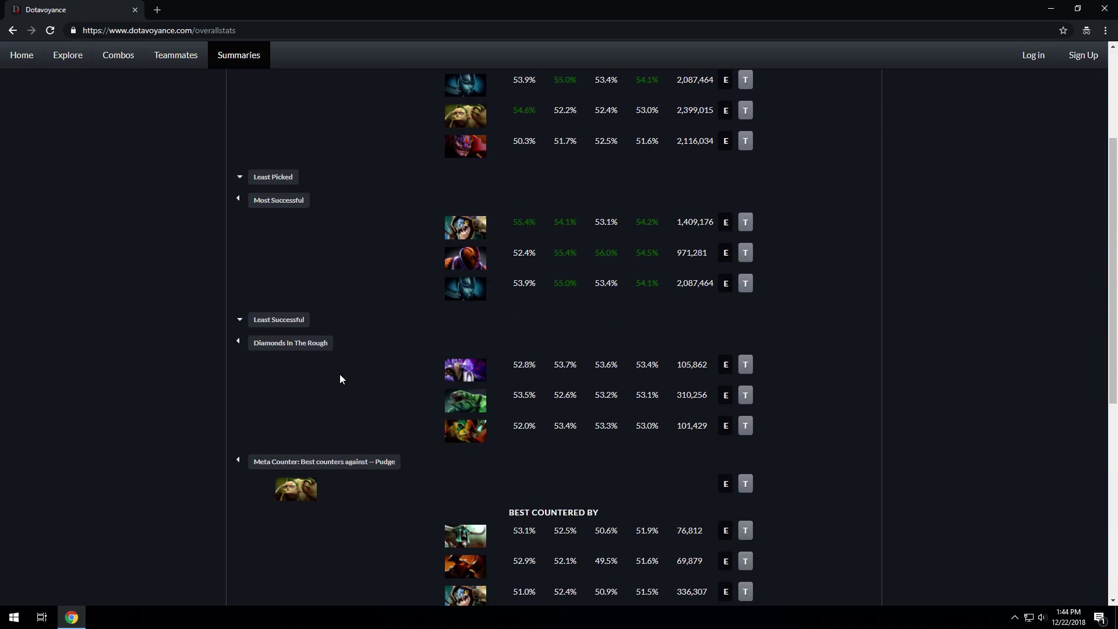
{"action": "scroll", "coordinate": [504, 417], "scroll_direction": "up", "scroll_amount": 3}
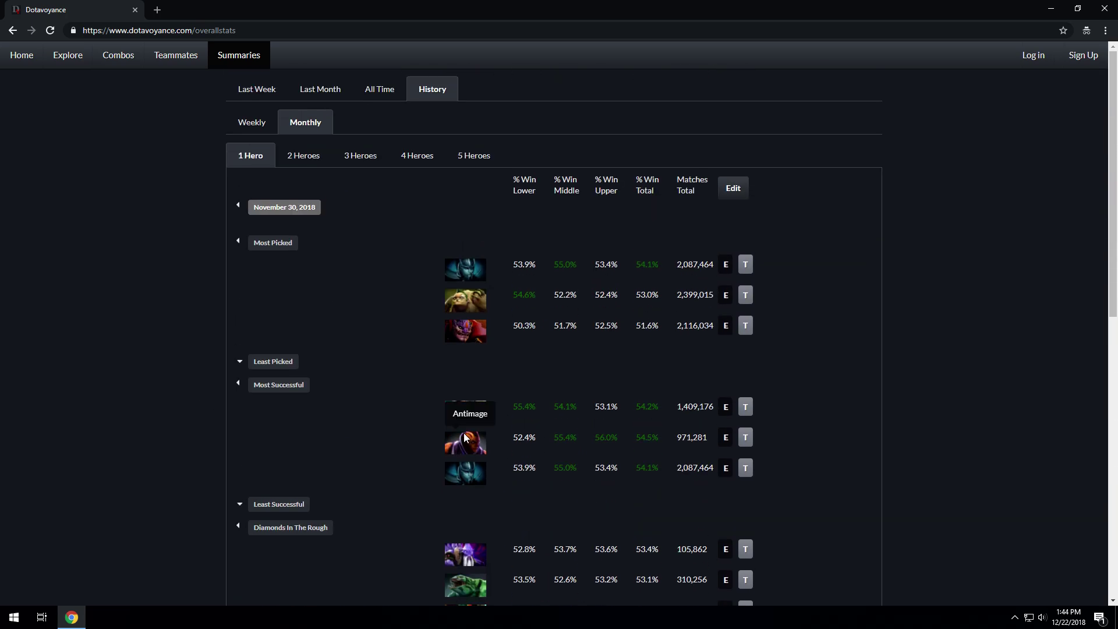
Return to the weekly history and look through only the December 16, 2018 one-hero summary down to its meta counters
{"action": "left_click", "coordinate": [248, 133]}
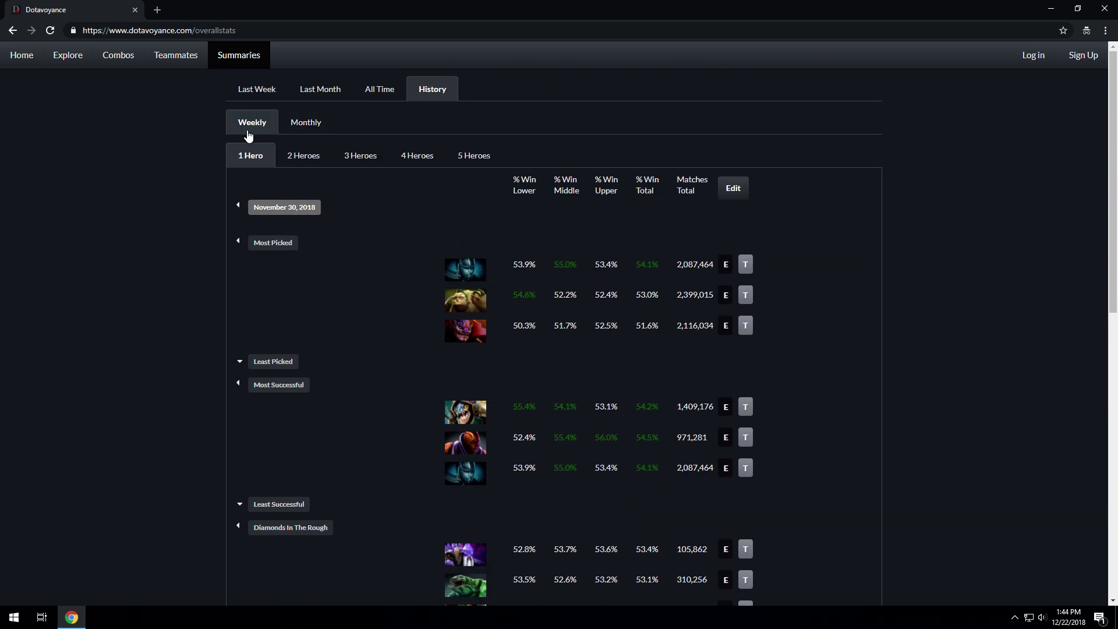
{"action": "left_click", "coordinate": [278, 208]}
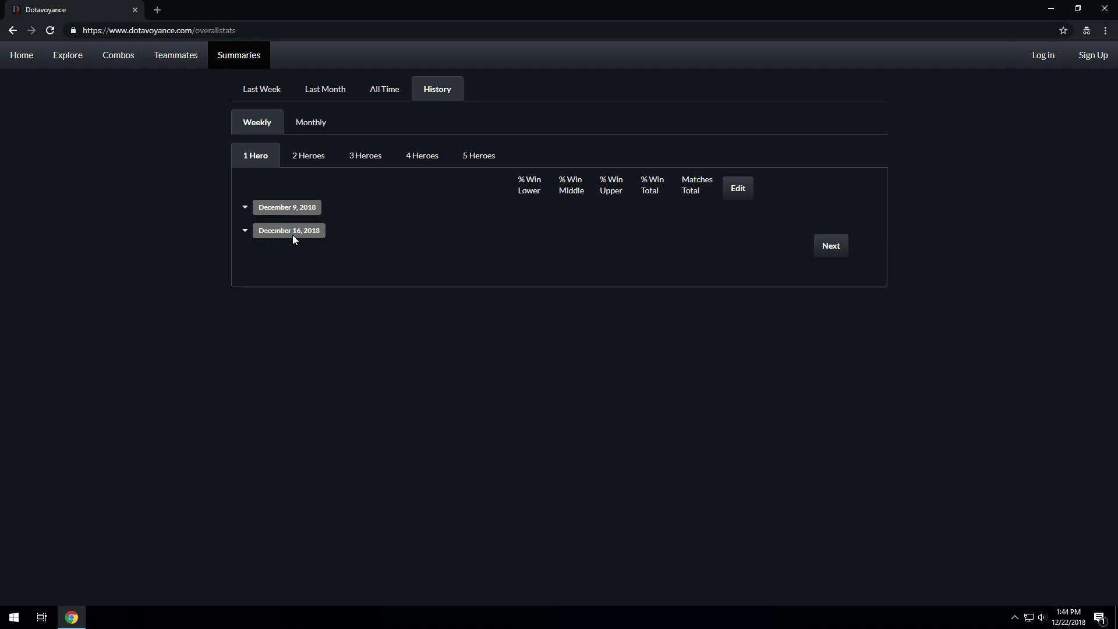
{"action": "left_click", "coordinate": [292, 233]}
{"action": "scroll", "coordinate": [176, 340], "scroll_direction": "down", "scroll_amount": 3}
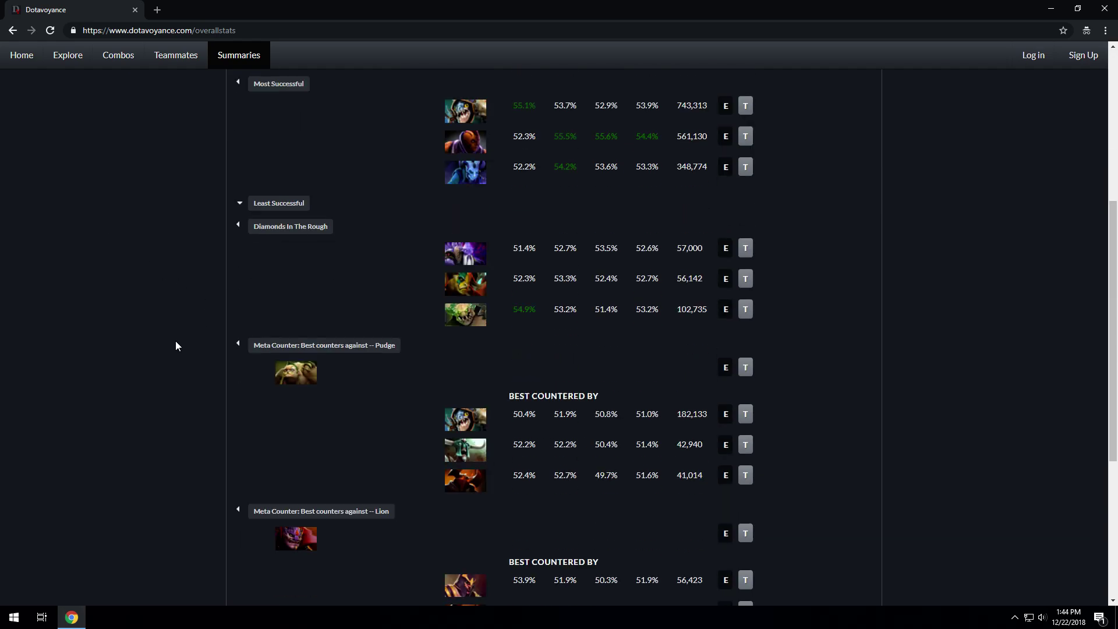
{"action": "scroll", "coordinate": [175, 334], "scroll_direction": "down", "scroll_amount": 3}
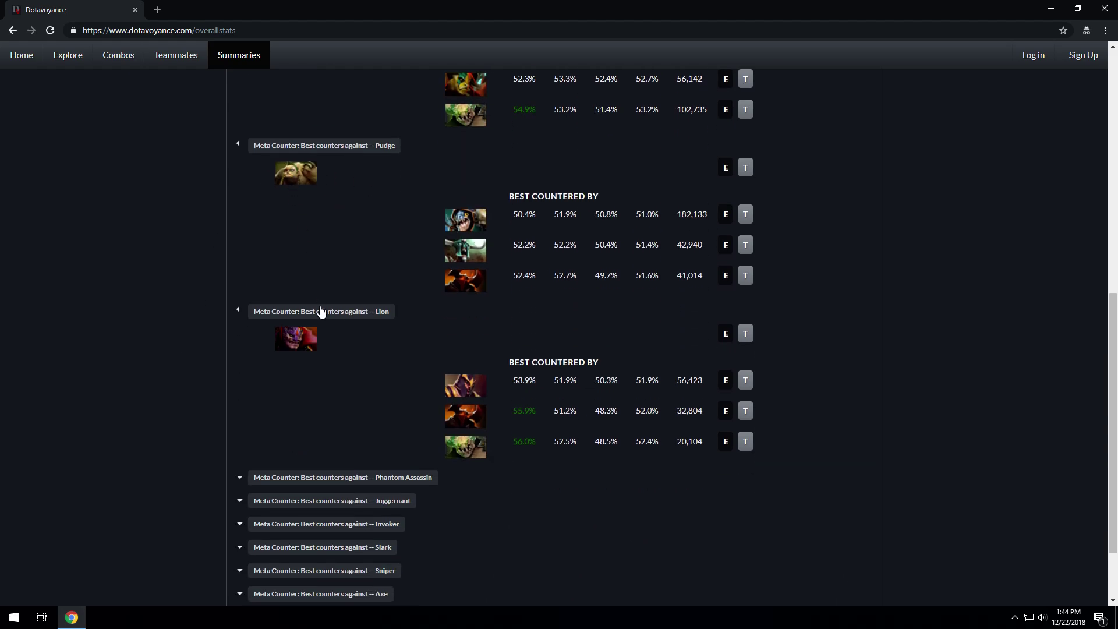
{"action": "scroll", "coordinate": [342, 354], "scroll_direction": "up", "scroll_amount": 5}
{"action": "scroll", "coordinate": [309, 393], "scroll_direction": "up", "scroll_amount": 3}
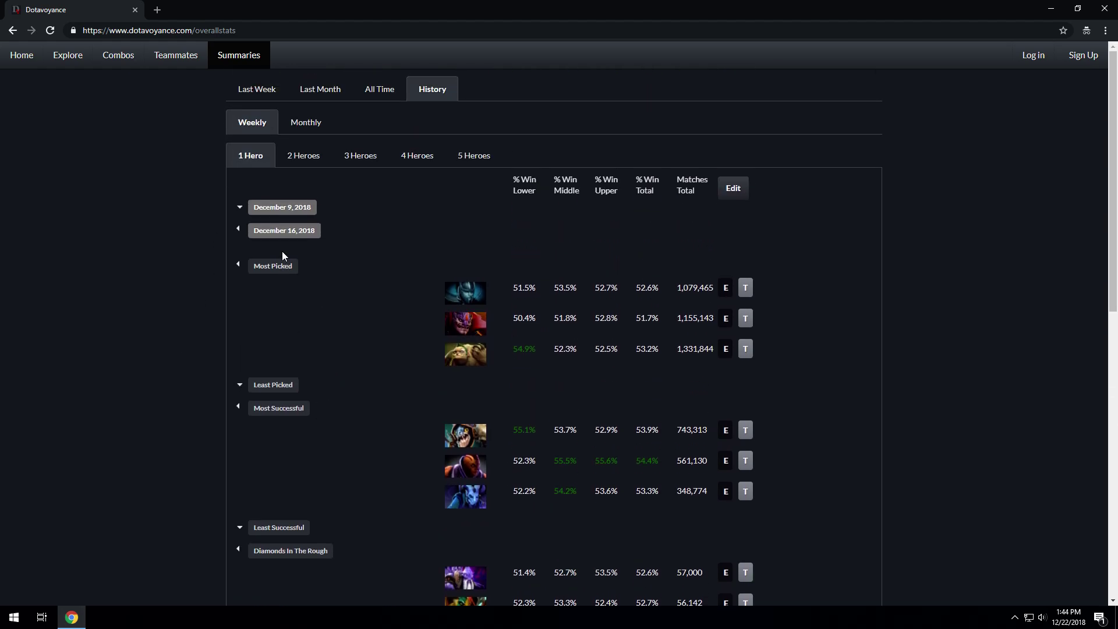
Look through the December 9, 2018 weekly one-hero summary instead of December 16, collapse it and return to last week's summary
{"action": "left_click", "coordinate": [291, 232]}
{"action": "left_click", "coordinate": [300, 210]}
{"action": "scroll", "coordinate": [273, 328], "scroll_direction": "down", "scroll_amount": 6}
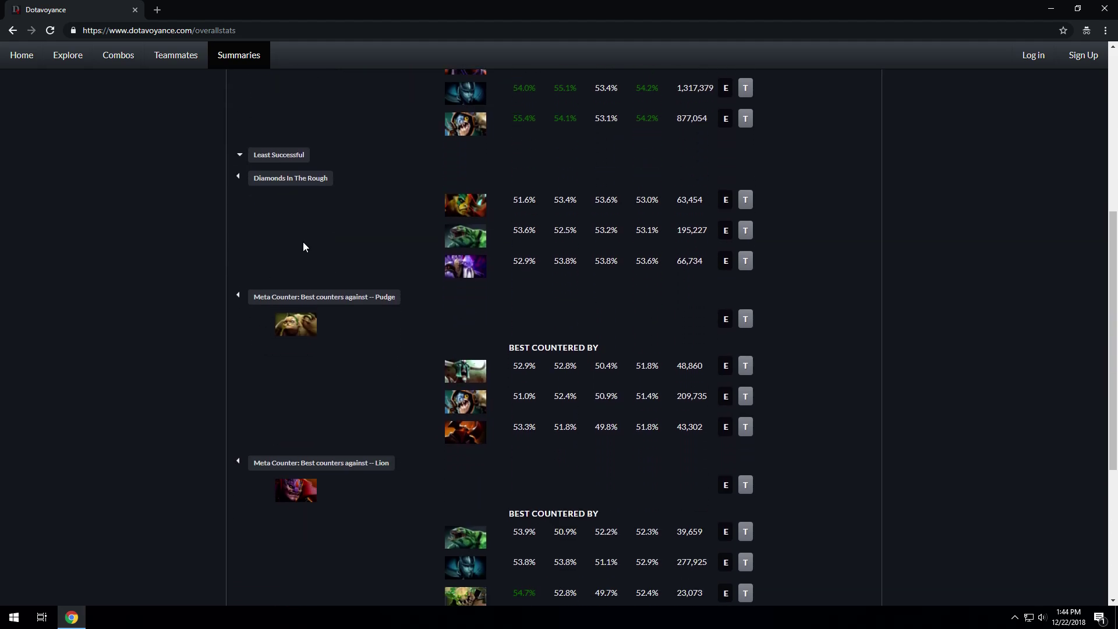
{"action": "scroll", "coordinate": [278, 308], "scroll_direction": "down", "scroll_amount": 5}
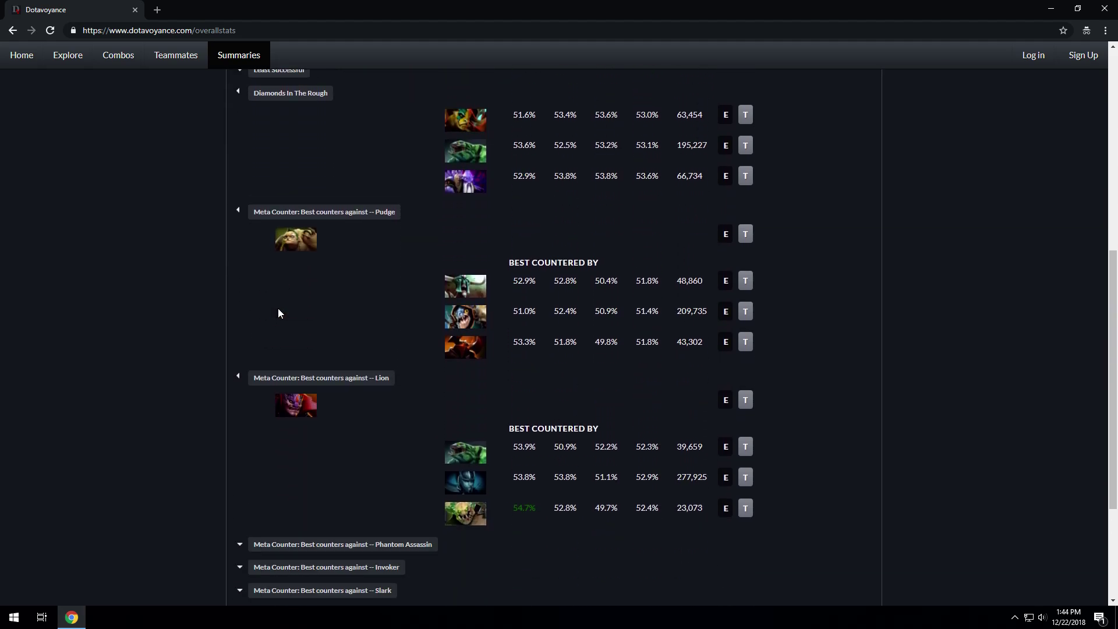
{"action": "scroll", "coordinate": [259, 336], "scroll_direction": "up", "scroll_amount": 12}
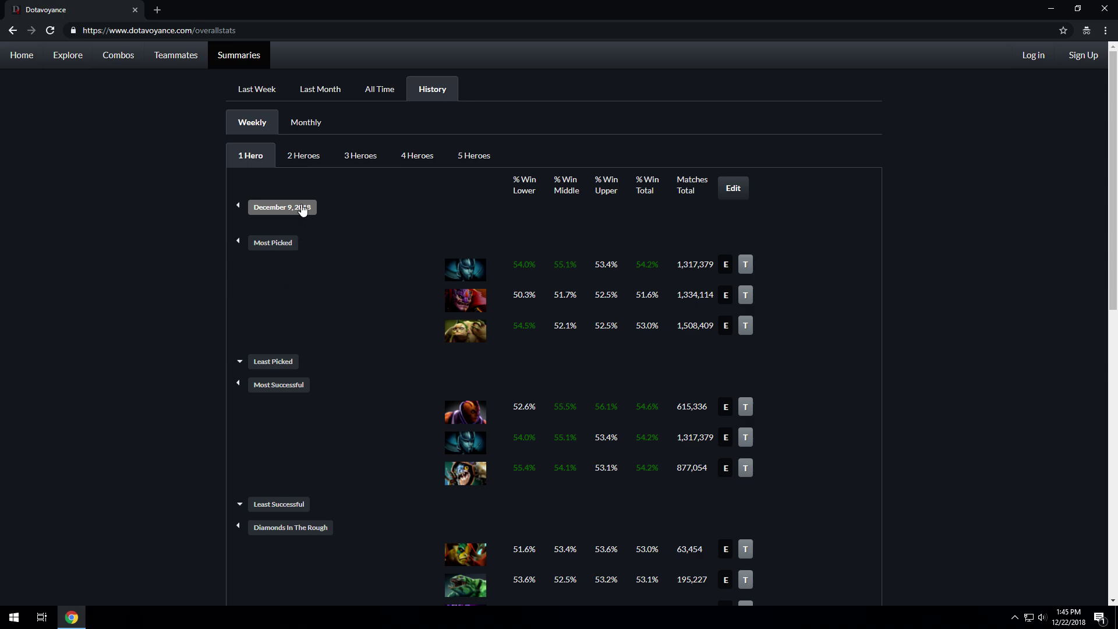
{"action": "left_click", "coordinate": [302, 208]}
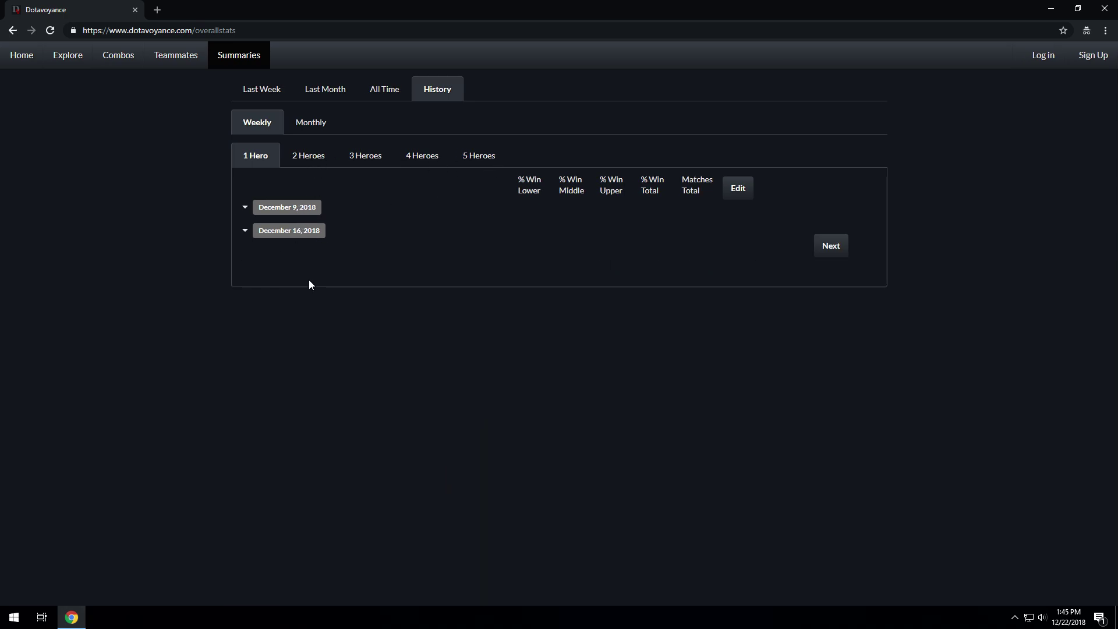
{"action": "left_click", "coordinate": [265, 95]}
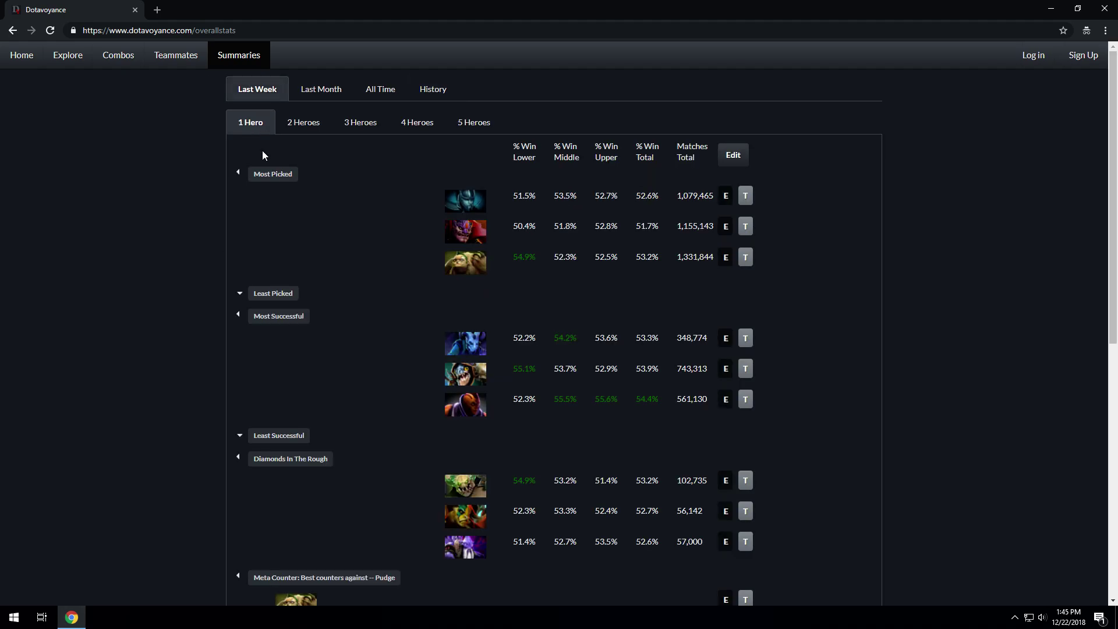